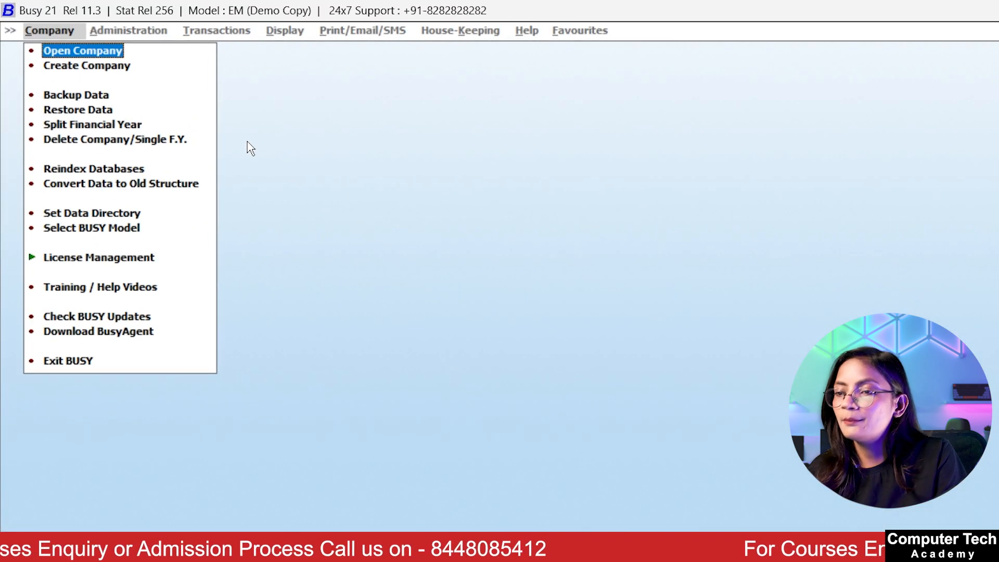
Step: Start Create Company and agree to register the evaluation copy first
click(92, 73)
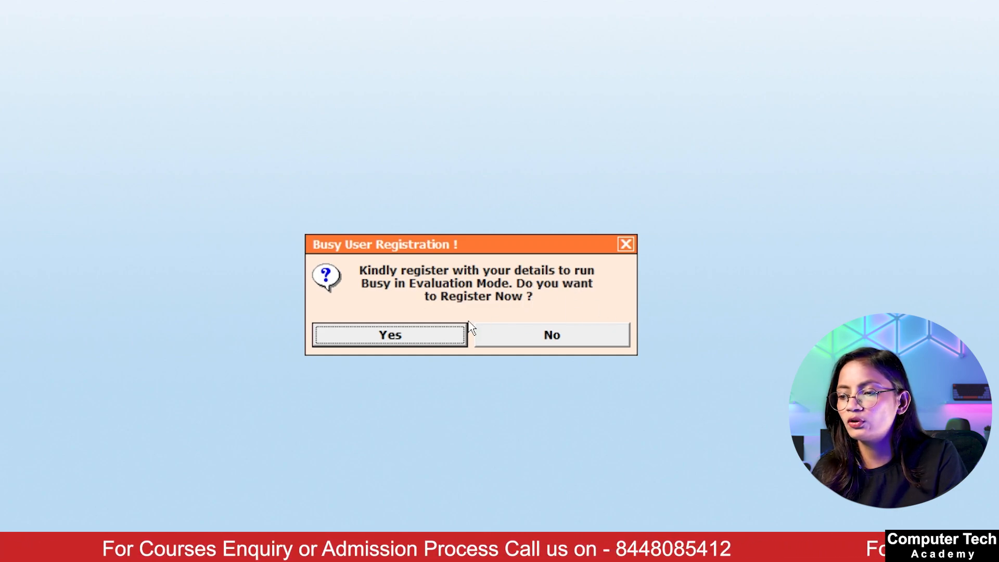
click(430, 337)
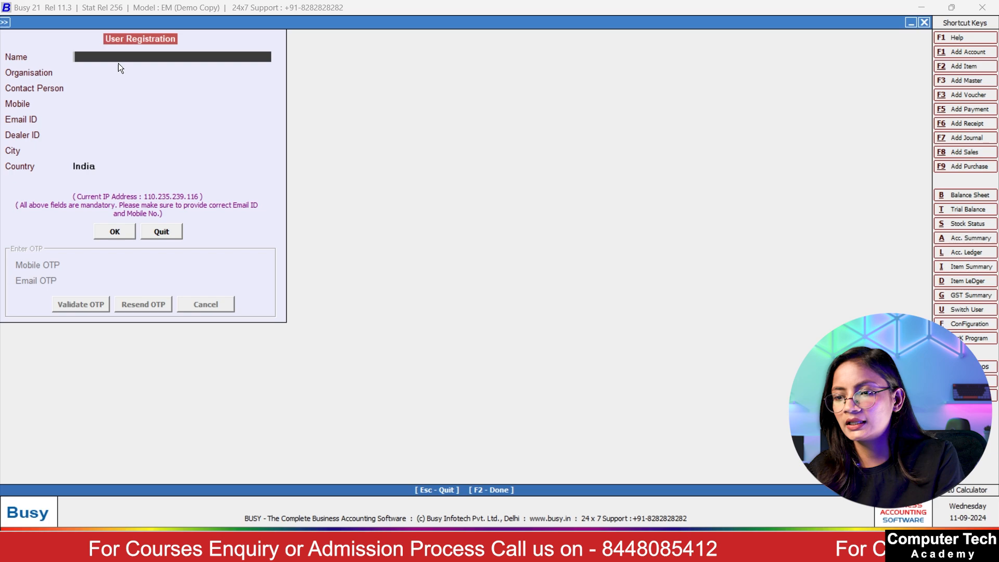
Step: Enter the user's name, organisation and contact person in the registration form
text(Kriti)
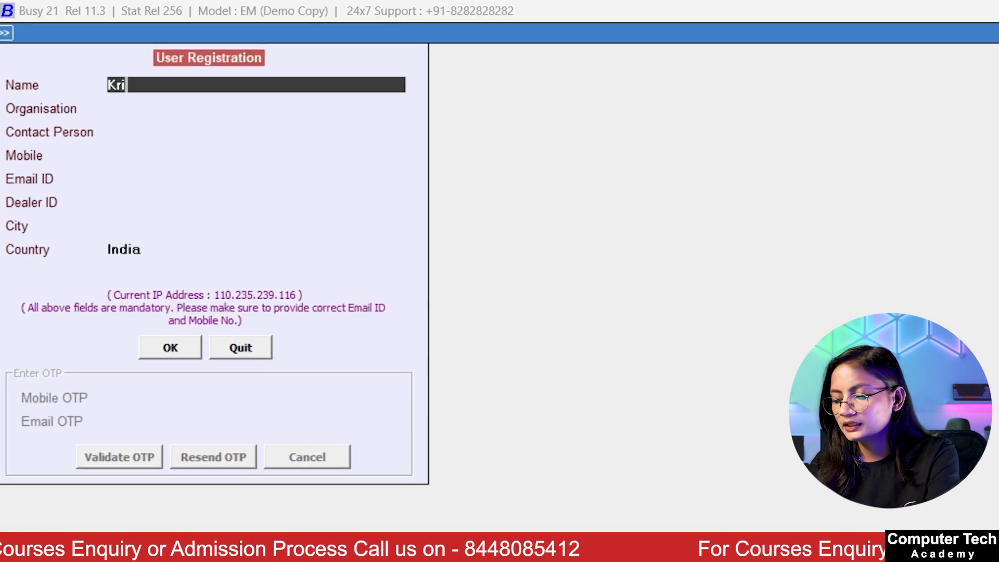
text(ka)
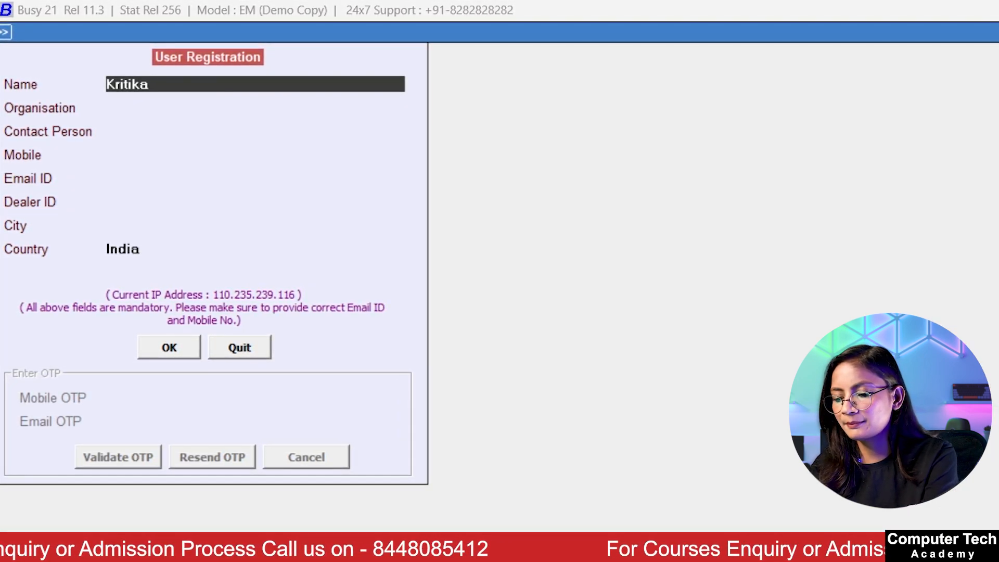
key(Return)
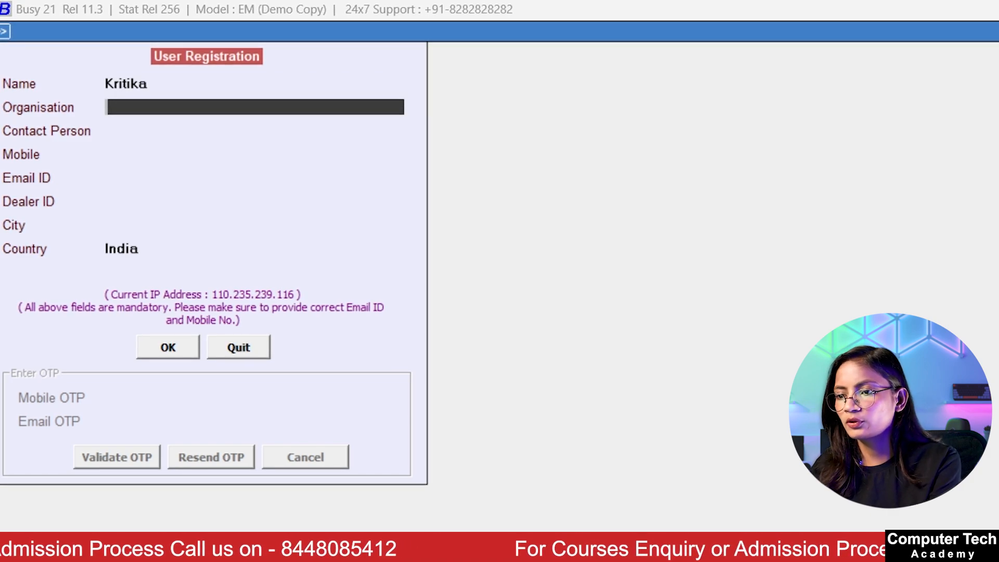
text(Post)
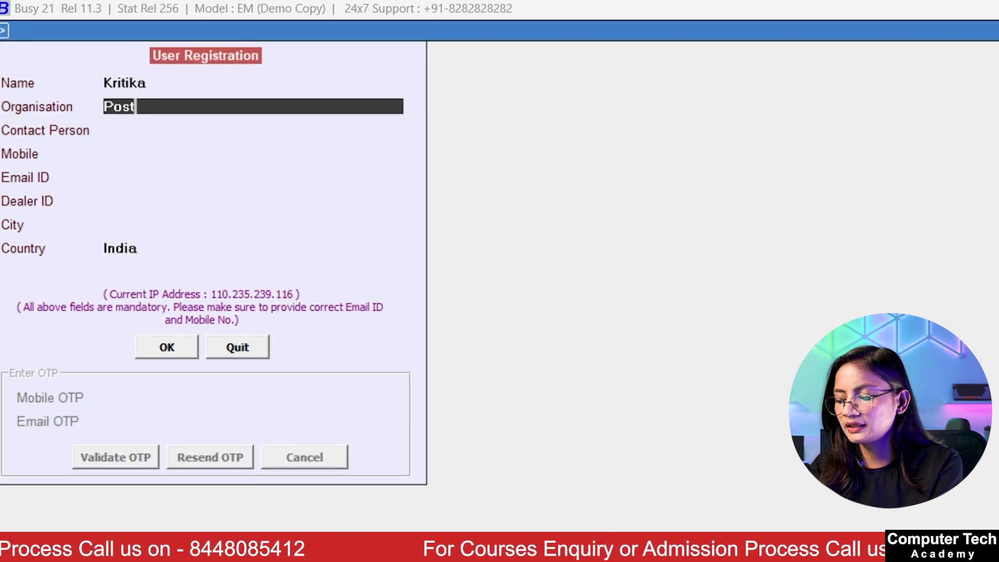
key(Return)
text(Kritika)
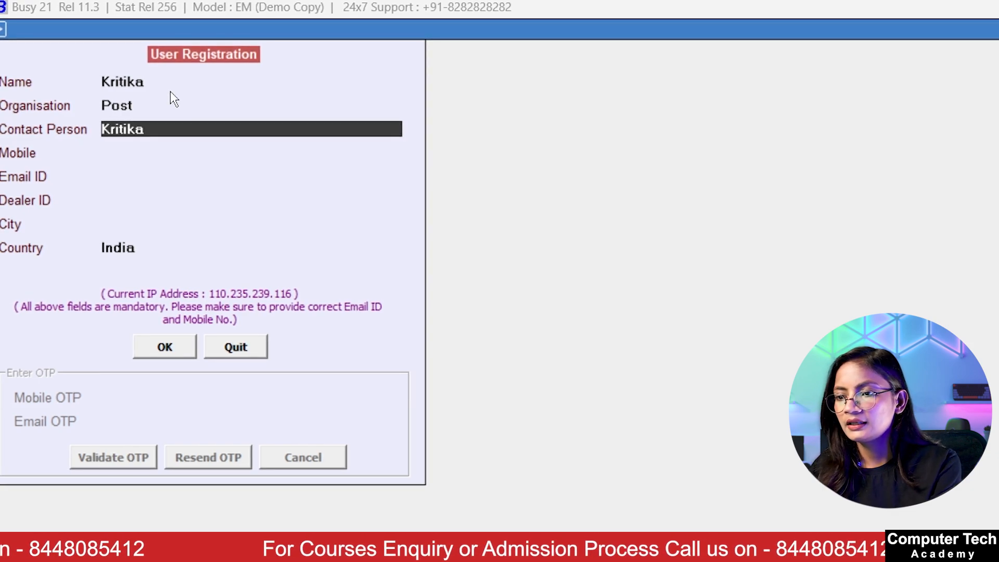
key(Return)
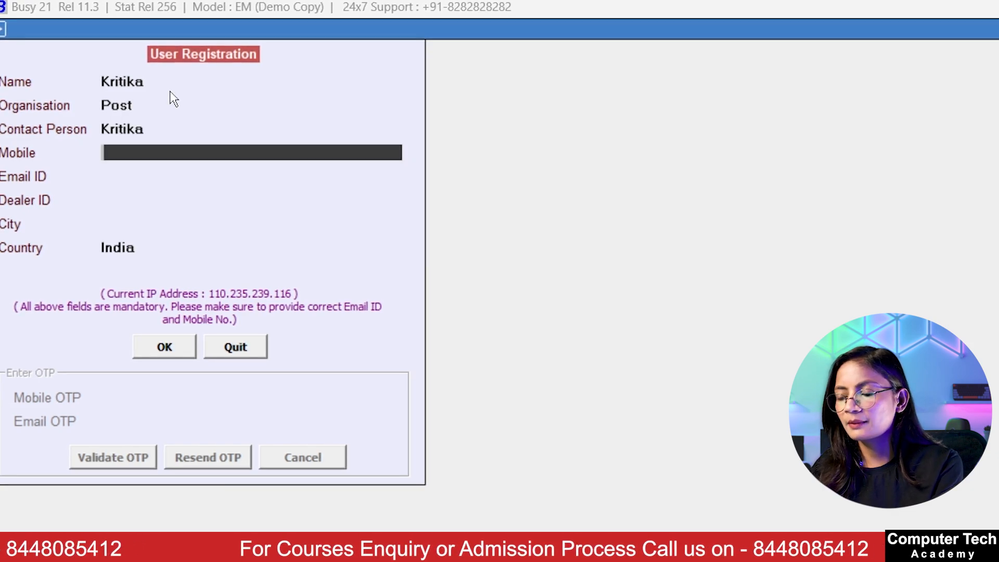
Step: Fill in the mobile number, e-mail and city, then submit to receive OTPs
text(••••••••••)
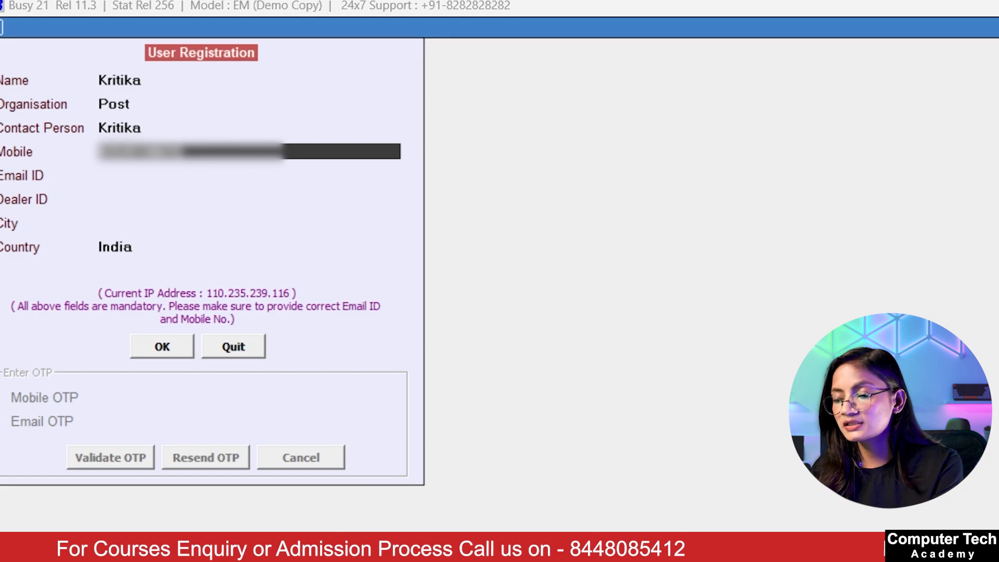
key(Return)
text(••••••)
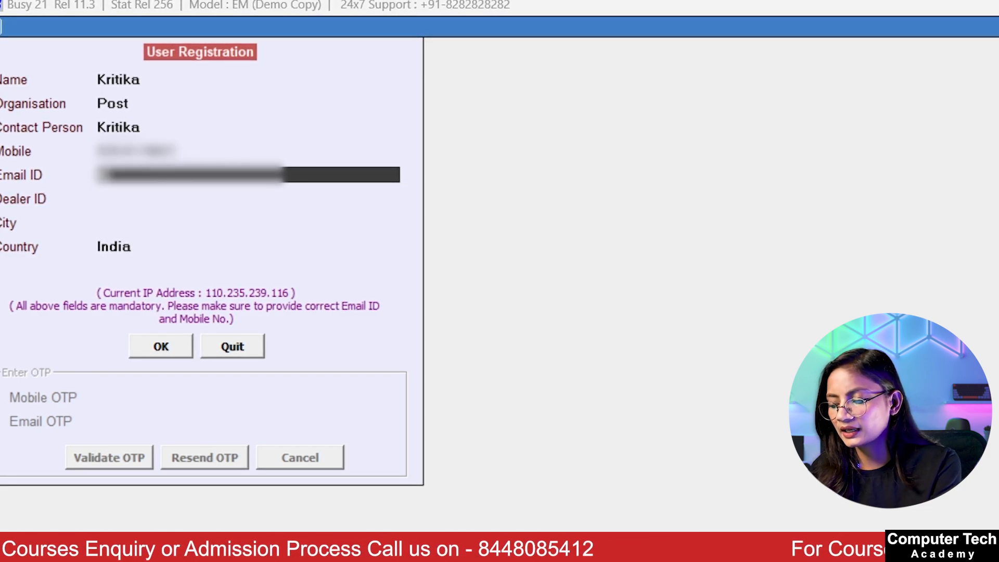
text(••••••)
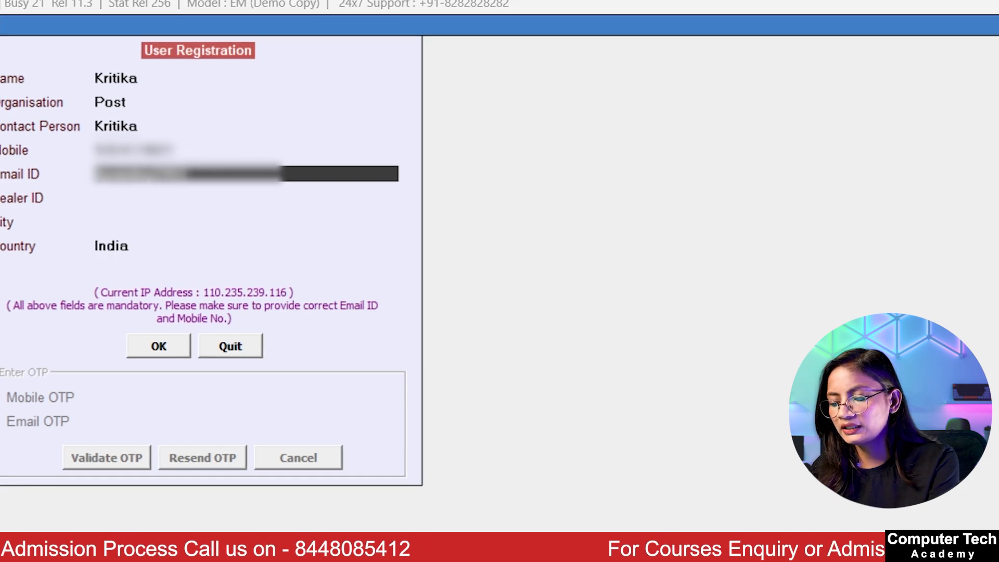
text(•••••••••••••)
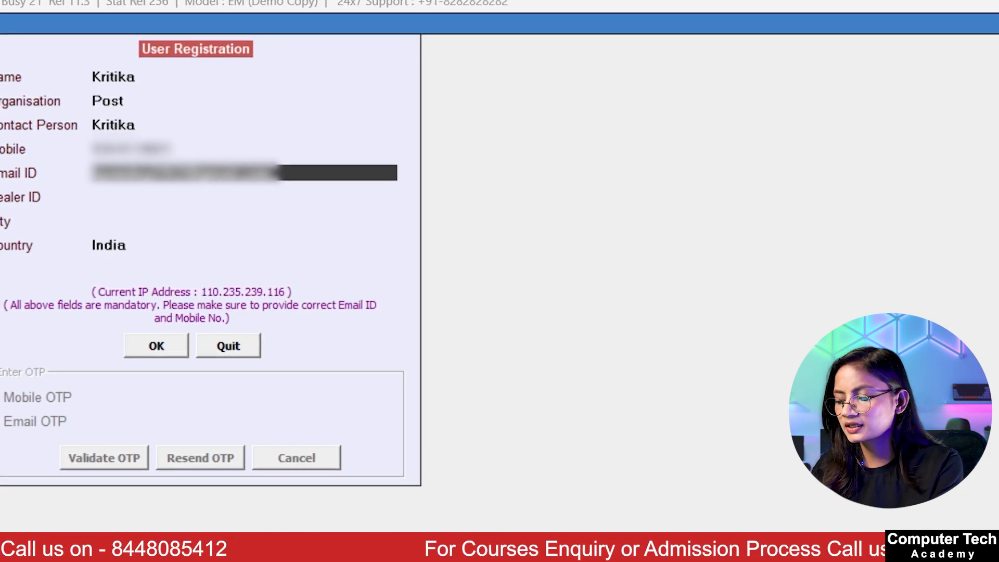
key(Return)
key(Return)
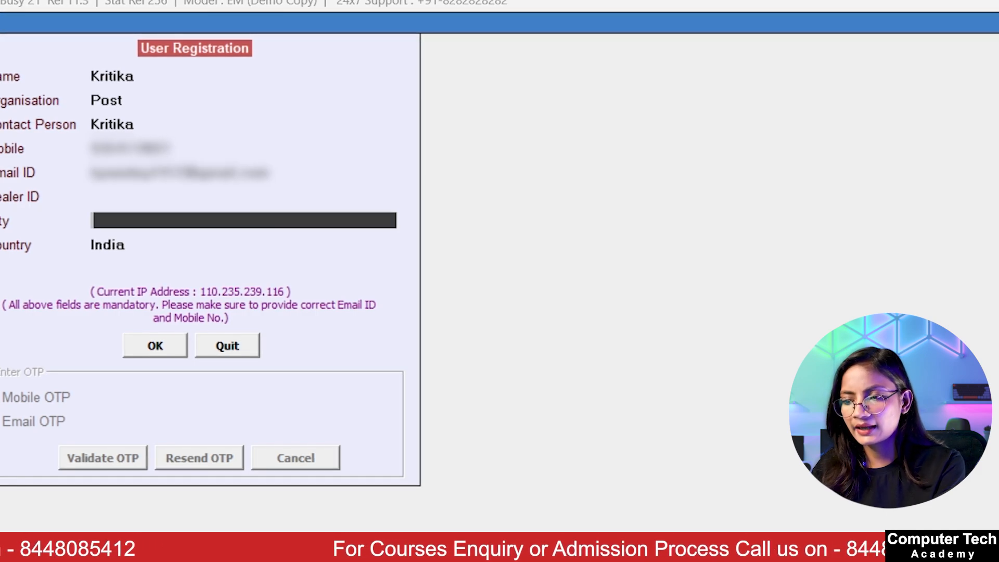
text(Noida)
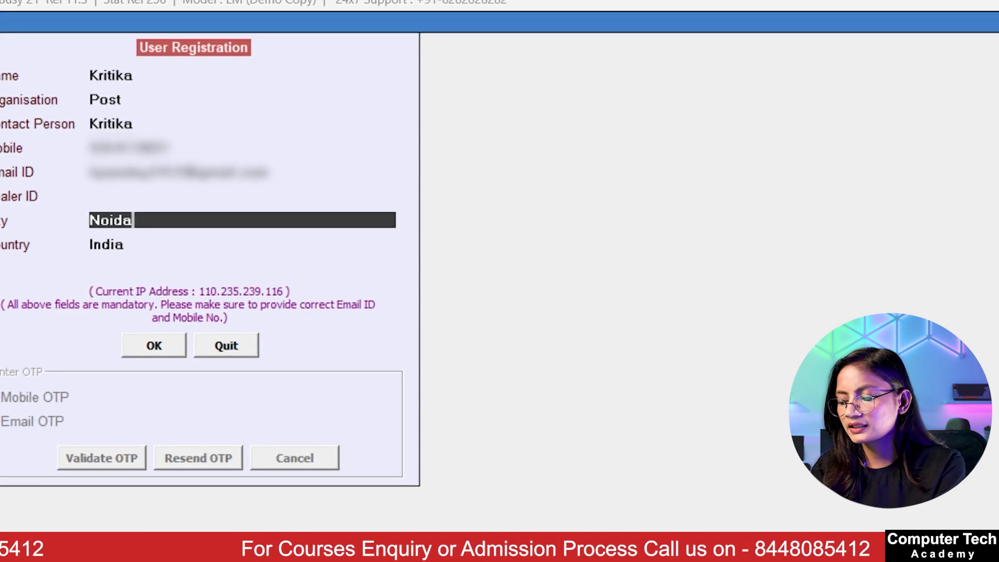
key(Return)
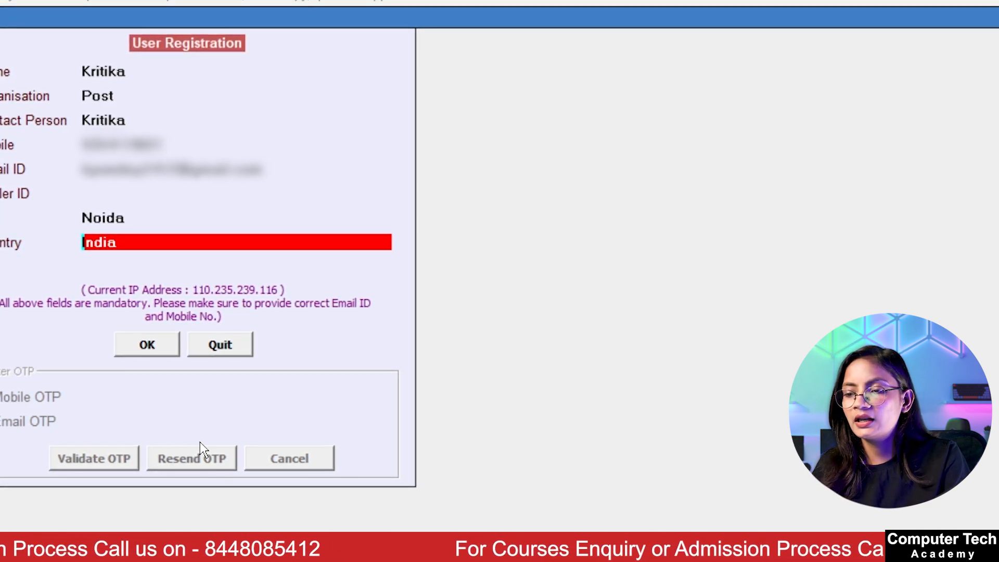
click(160, 341)
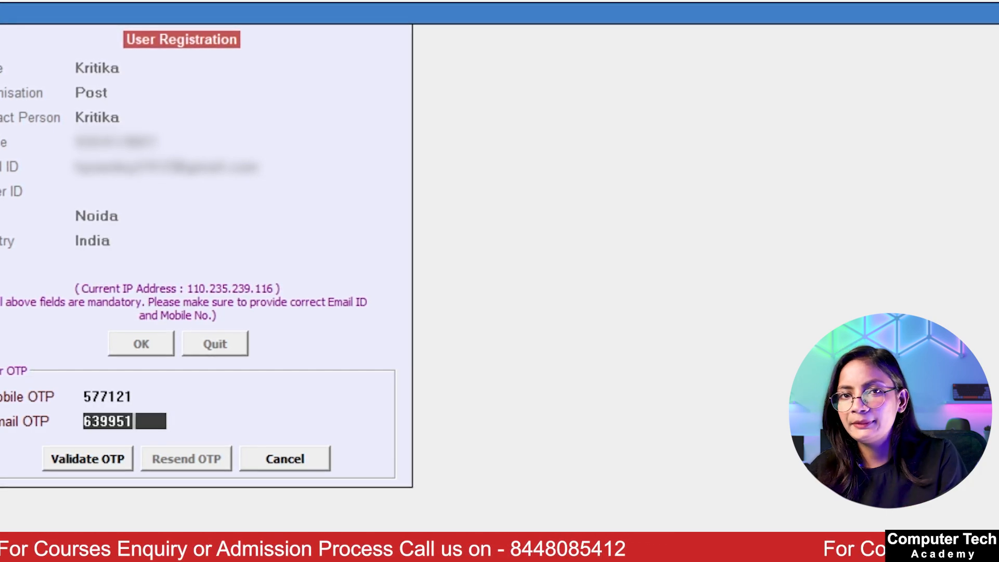
Step: Validate the entered mobile and e-mail OTPs
click(88, 460)
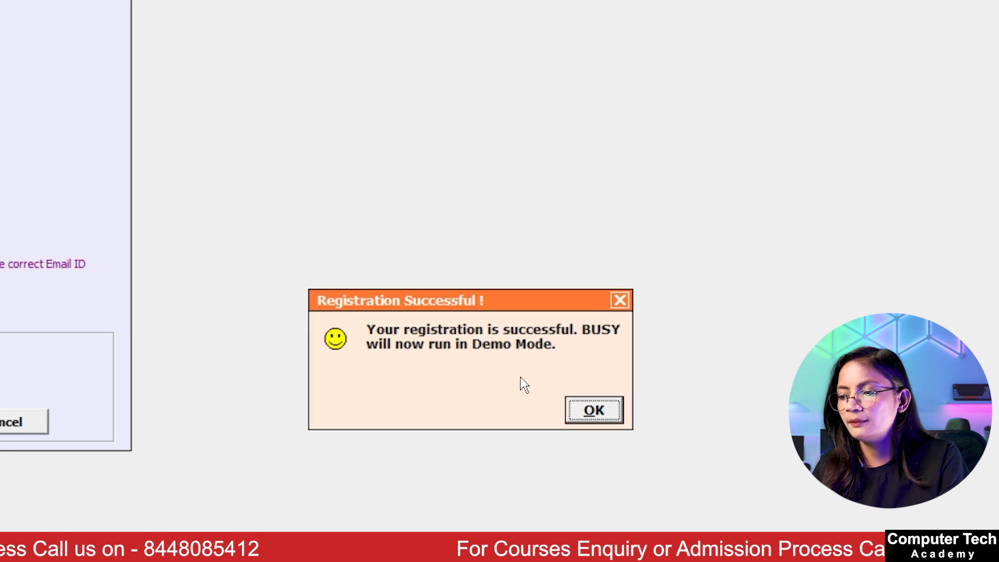
Step: Acknowledge the successful registration, view the Training / Help videos page, then quit it
click(594, 410)
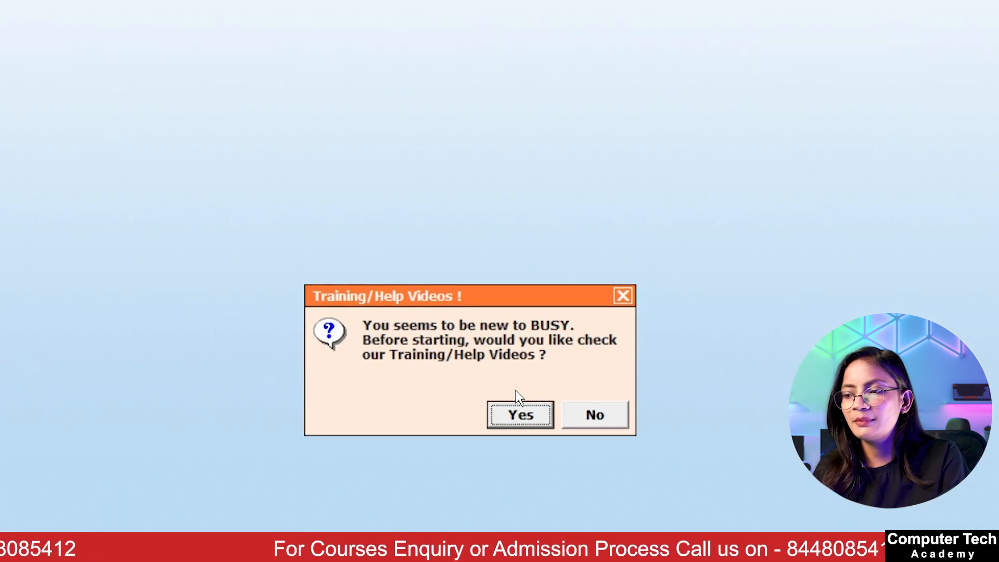
click(519, 415)
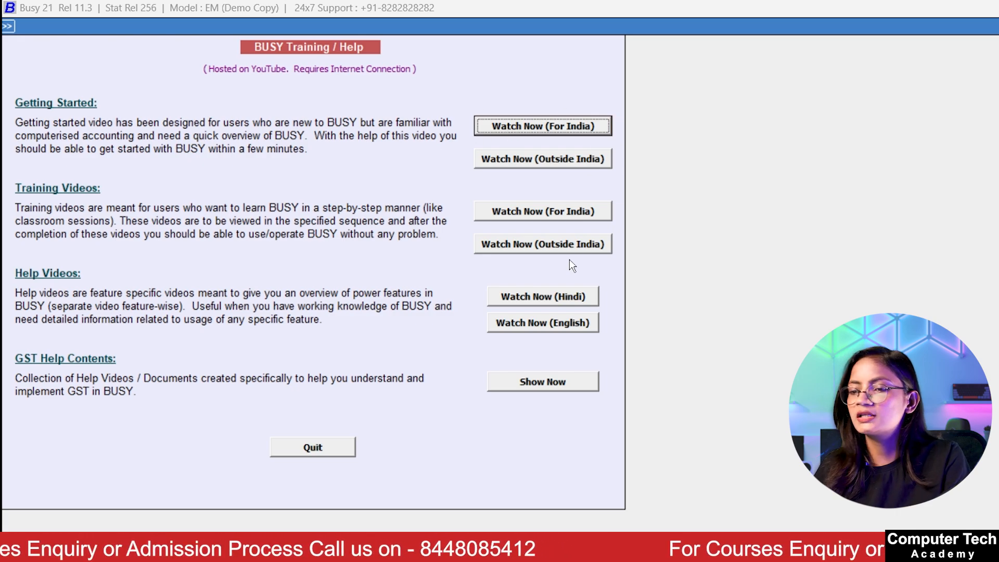
click(307, 449)
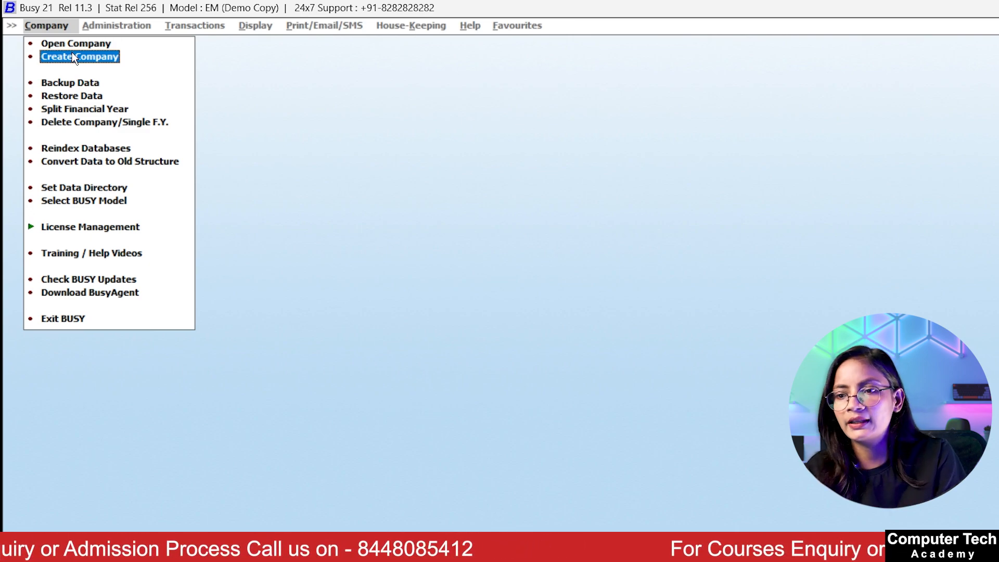
Step: Open Create Company again, declining the Training/Help videos prompt
click(73, 57)
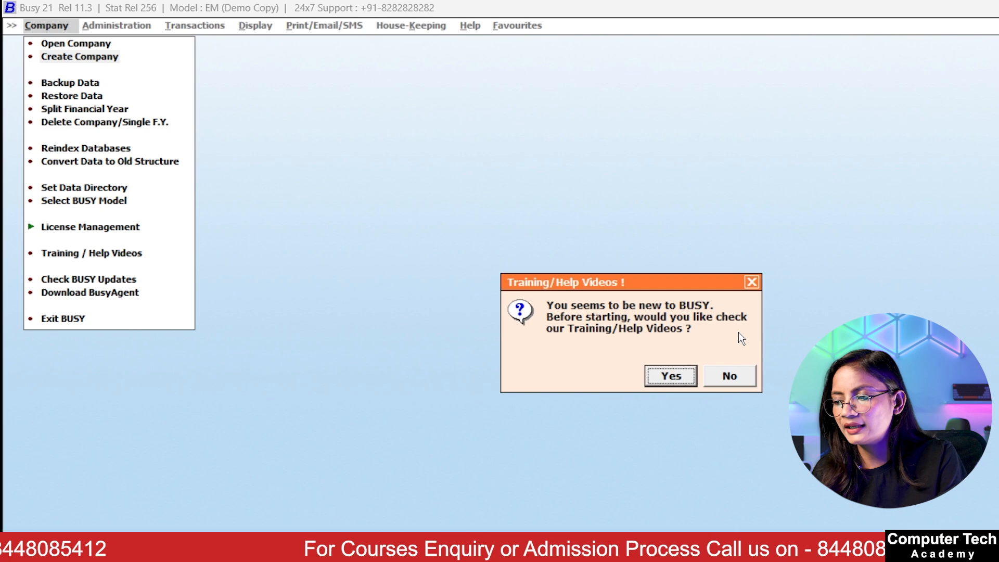
click(728, 375)
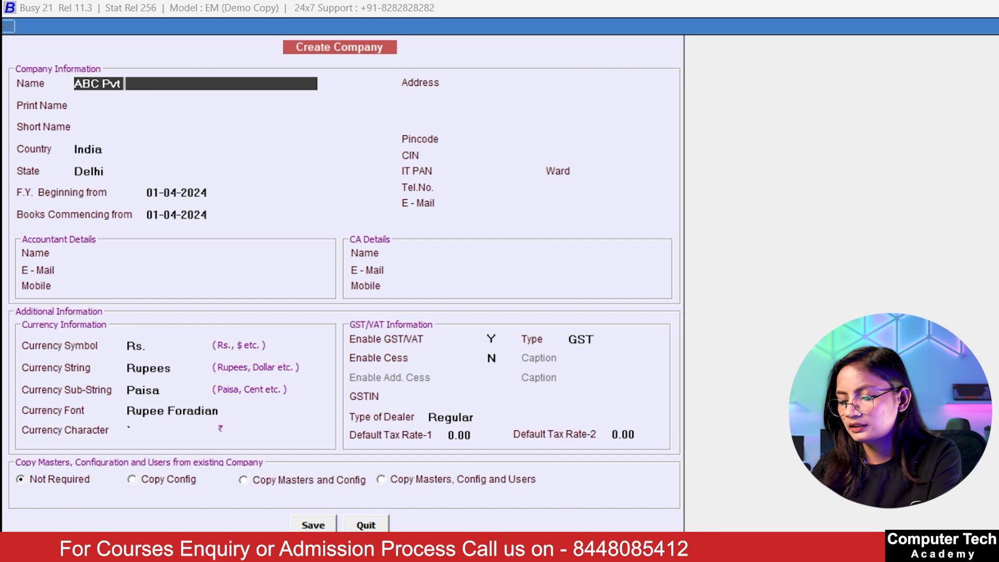
Step: Set short name ABC and accept India, Delhi and financial year start 01-04-2024
key(Return)
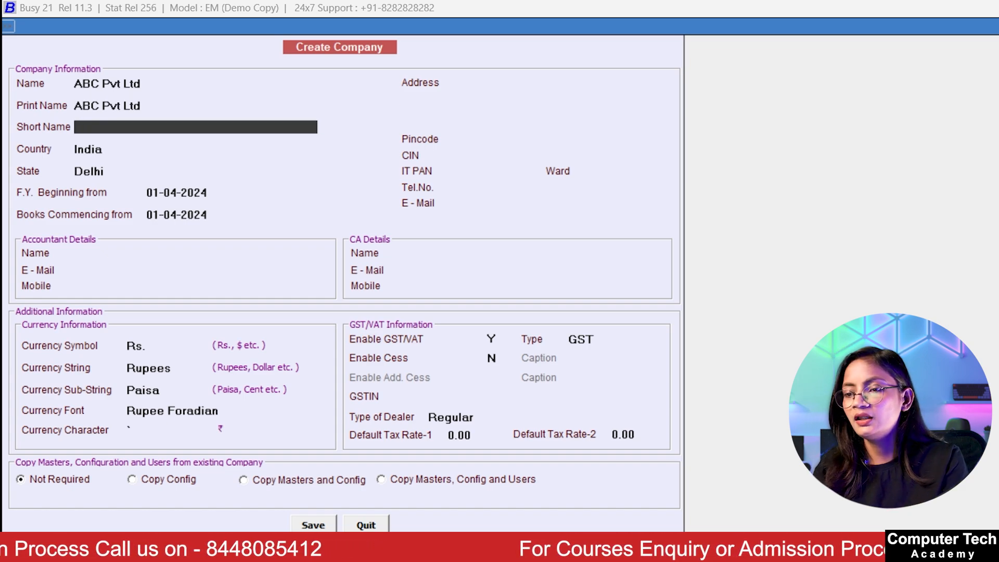
text(B)
key(BackSpace)
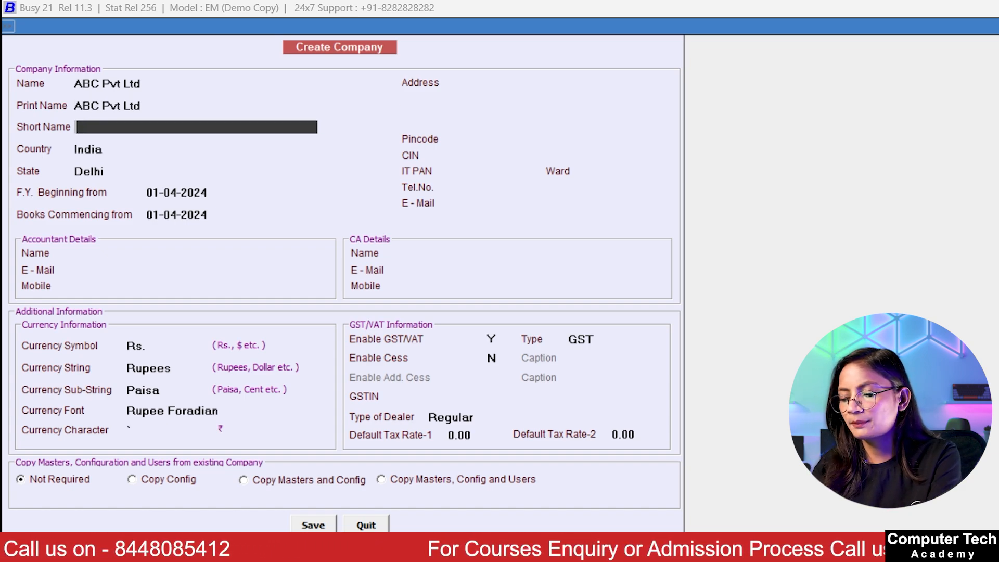
text(ABC)
key(Return)
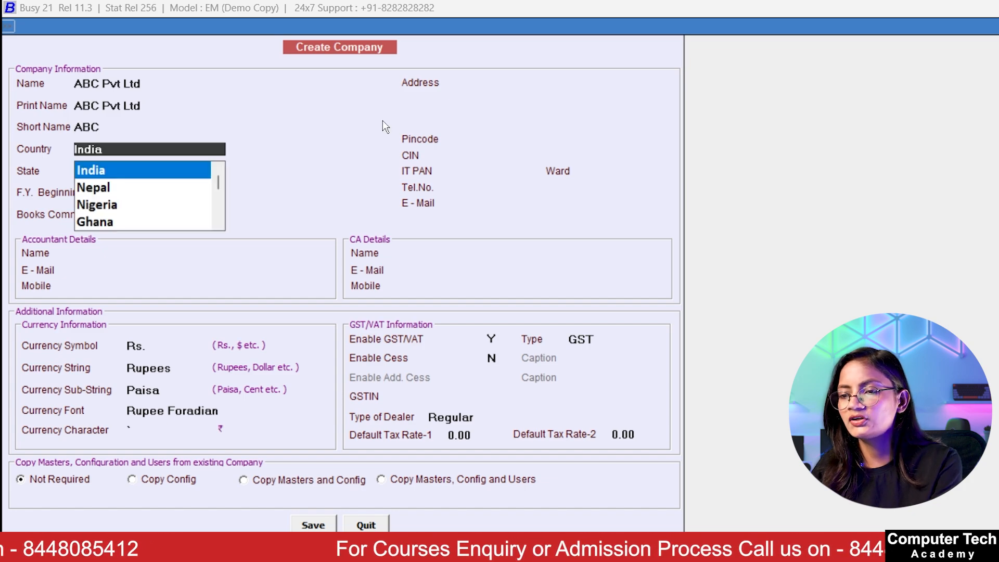
key(Return)
key(Return)
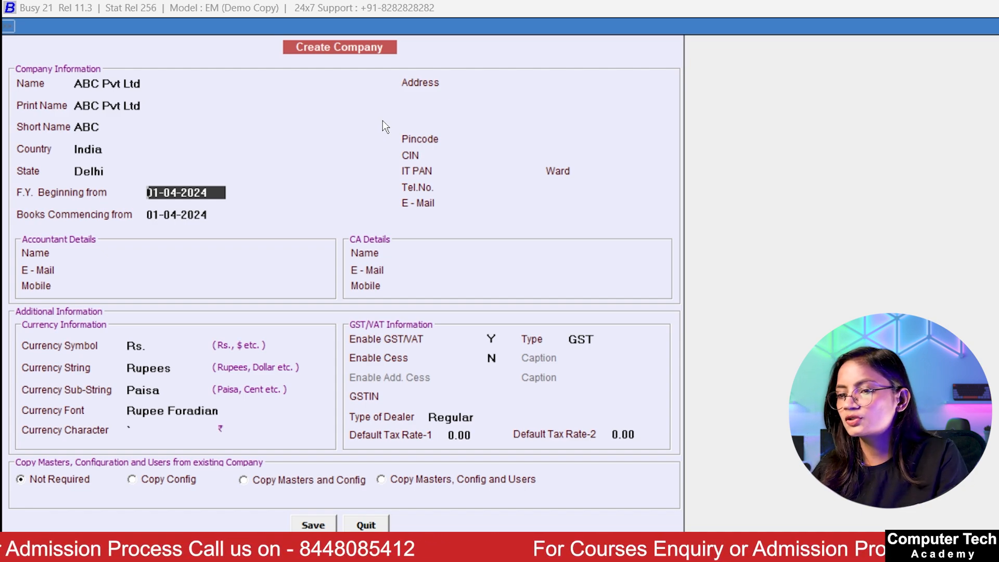
key(Return)
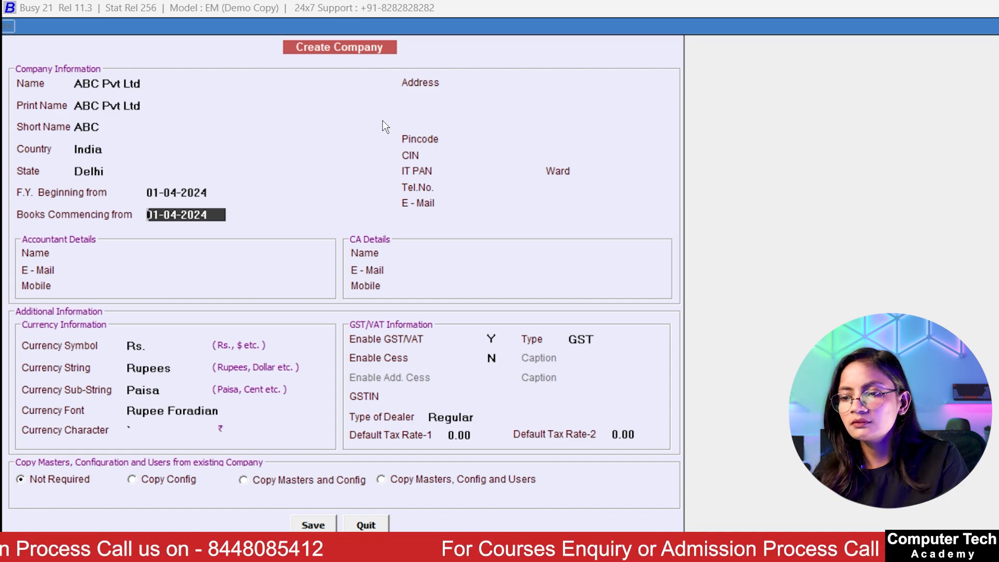
Step: Enter the company's street address and pincode, leaving CIN, PAN, telephone and e-mail blank
key(Return)
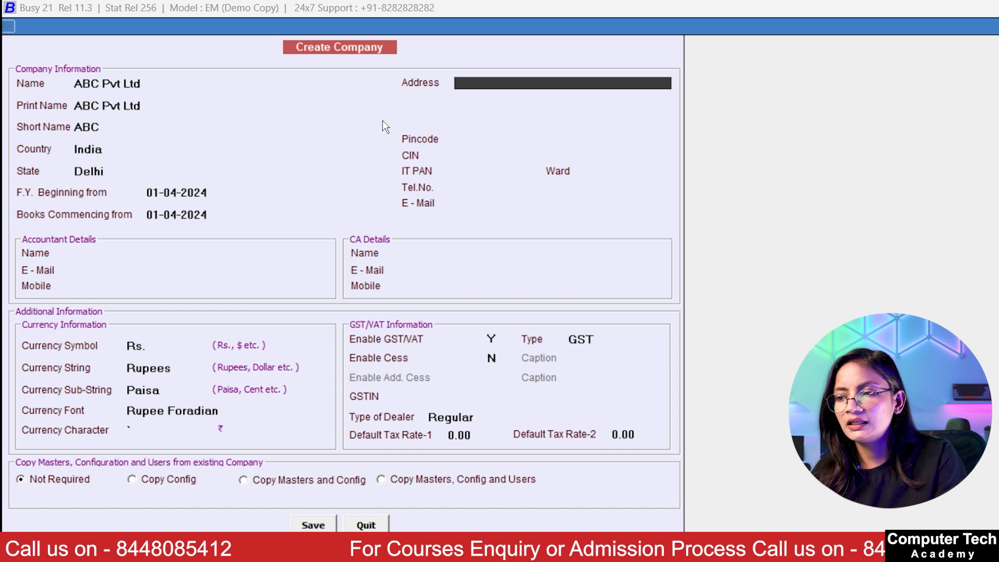
text(S)
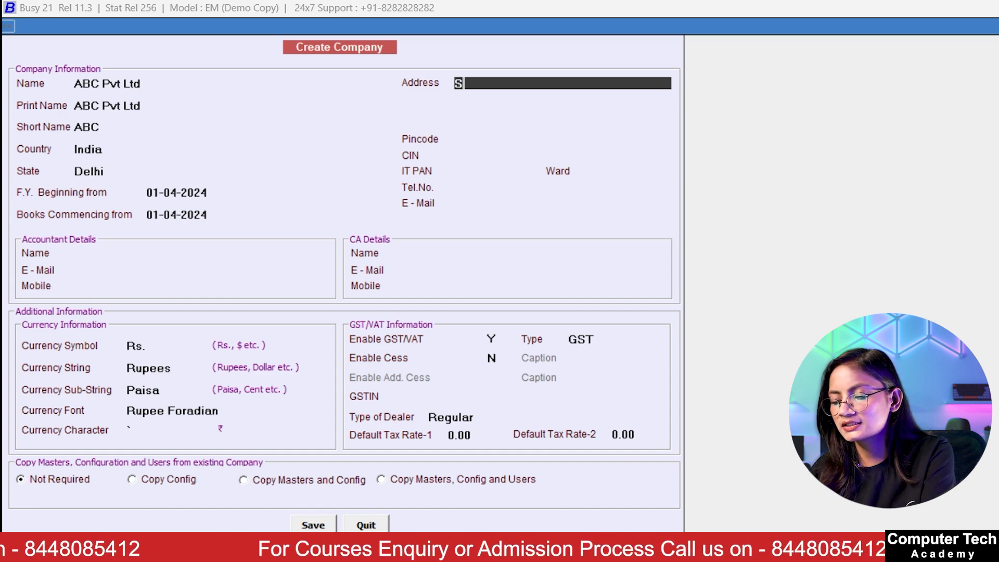
text(econd)
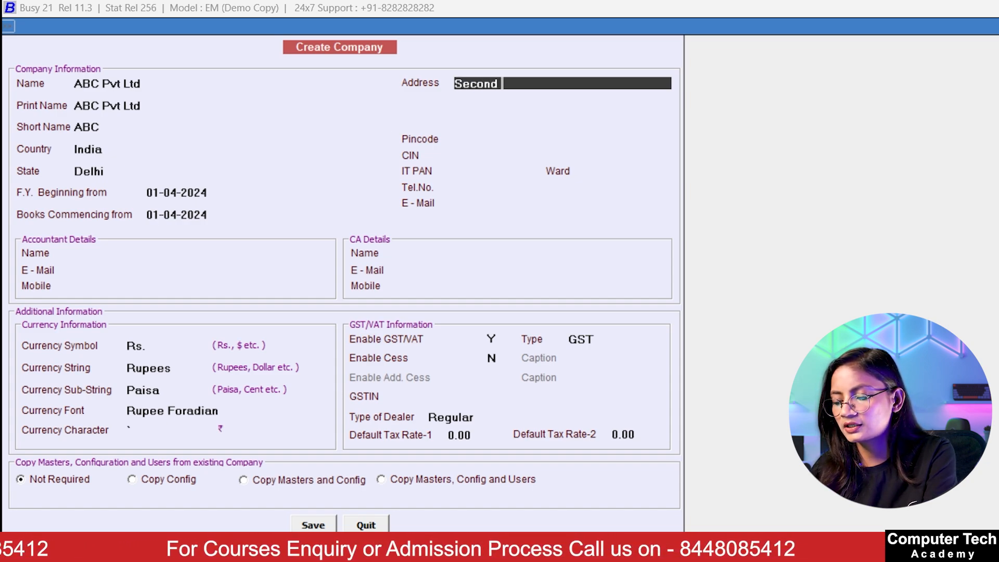
text( Floor)
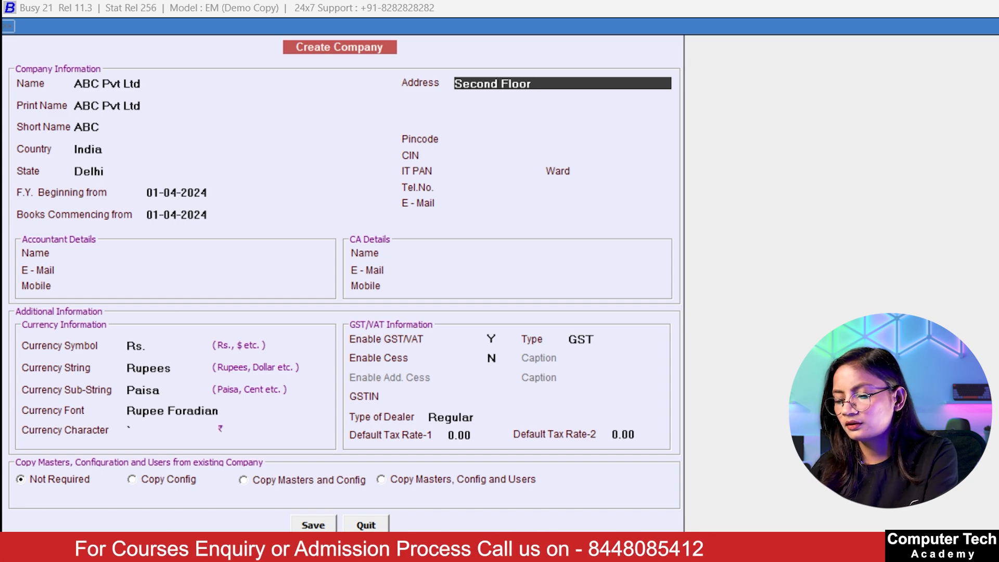
text( Se)
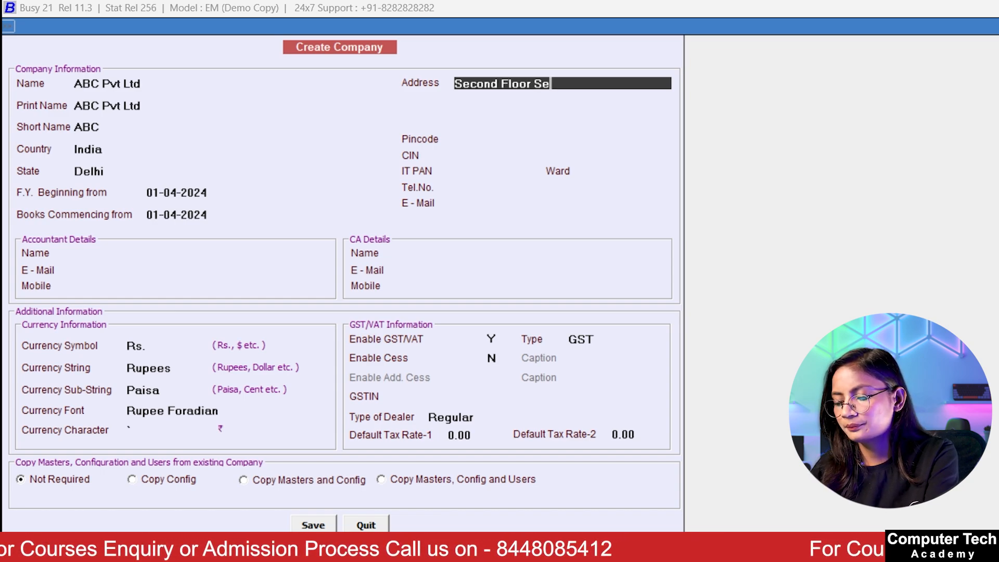
text(ctor 5)
key(Return)
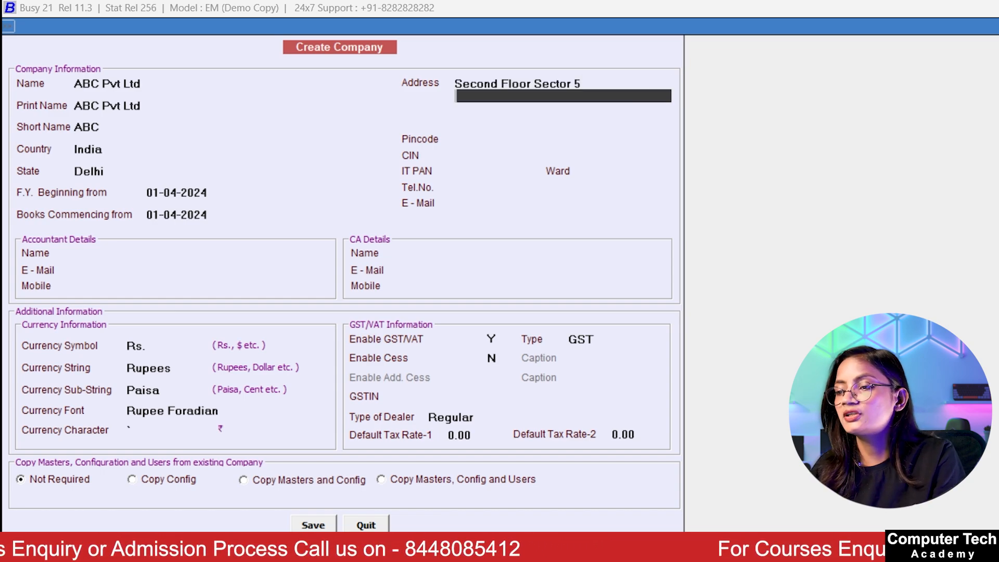
key(Return)
key(Return)
key(Return)
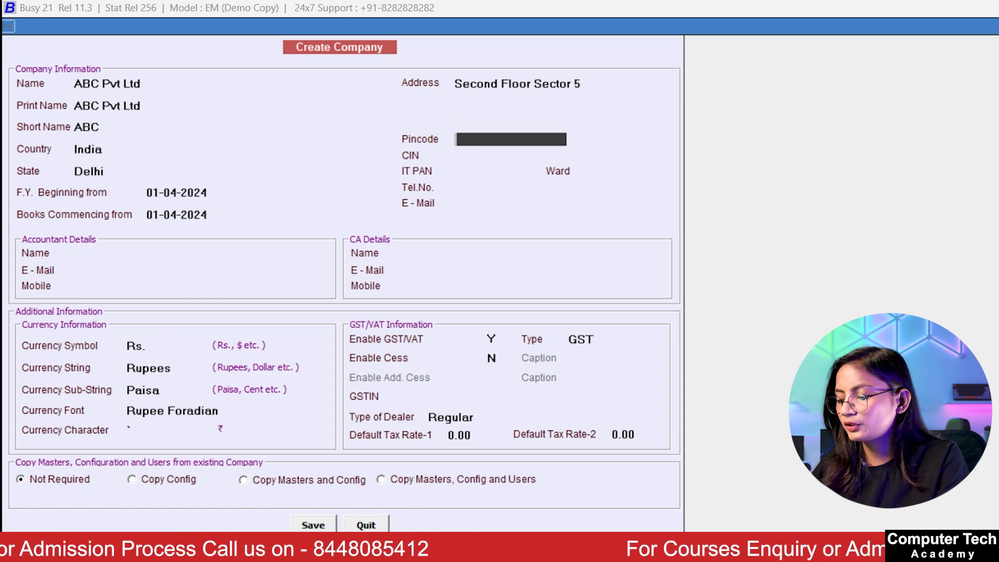
text(201301)
key(Return)
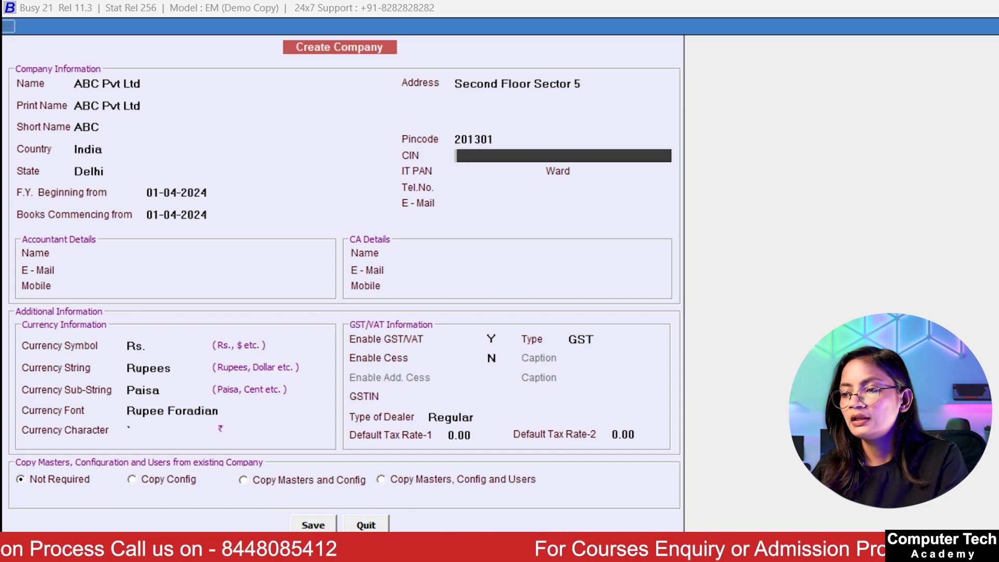
key(Return)
key(Return)
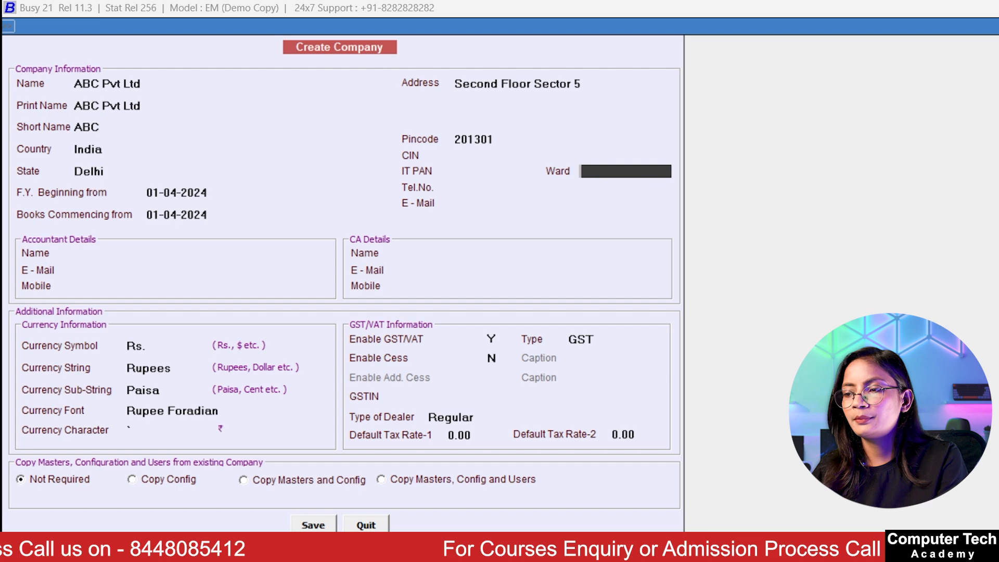
key(Return)
key(Return)
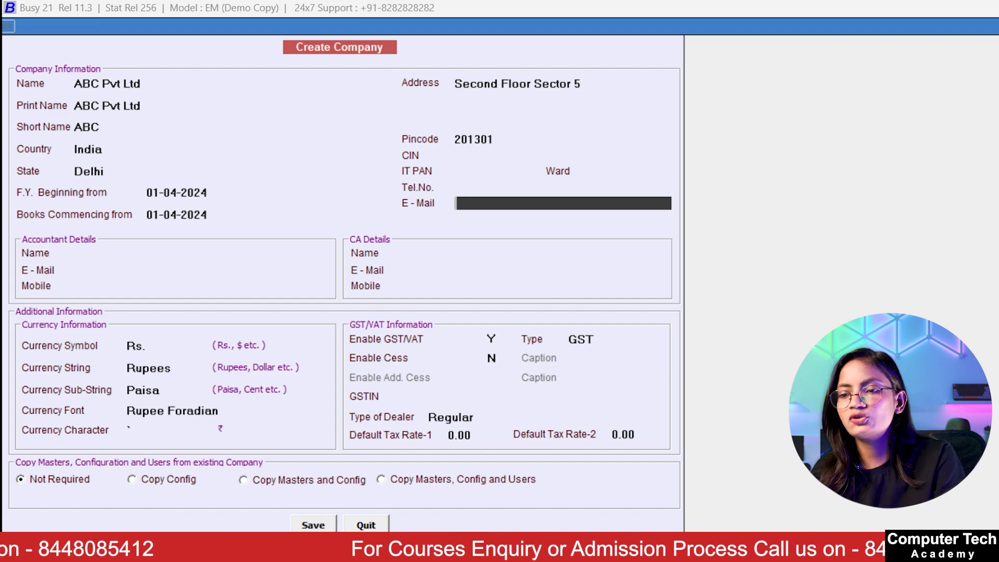
key(Return)
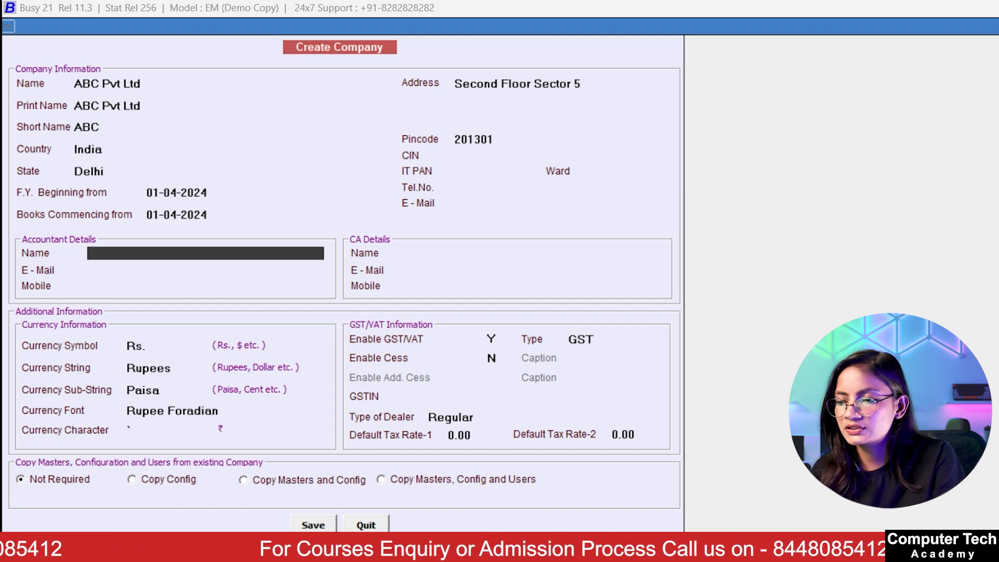
Step: Enter the accountant's name and mobile number, skipping the accountant e-mail
key(Return)
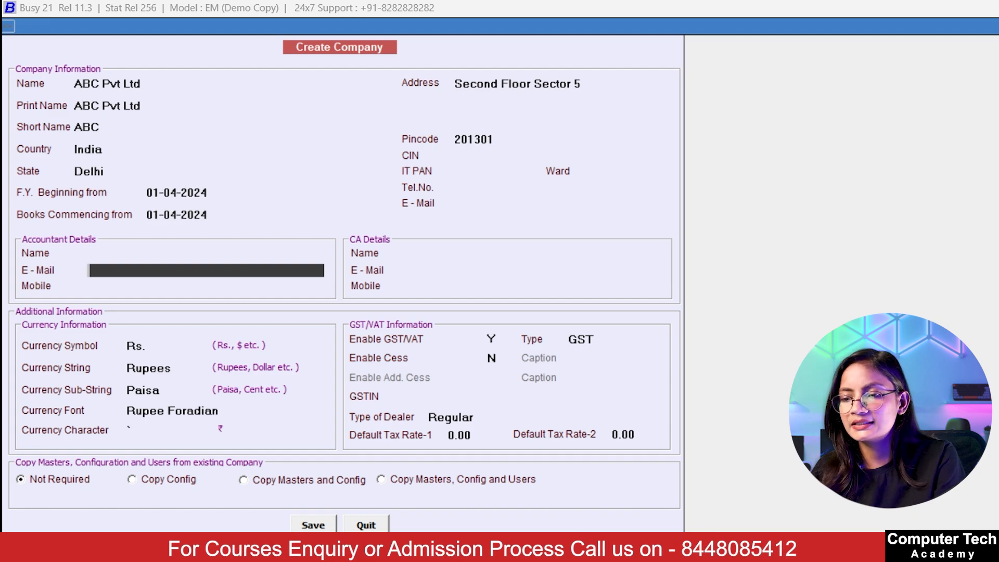
key(Return)
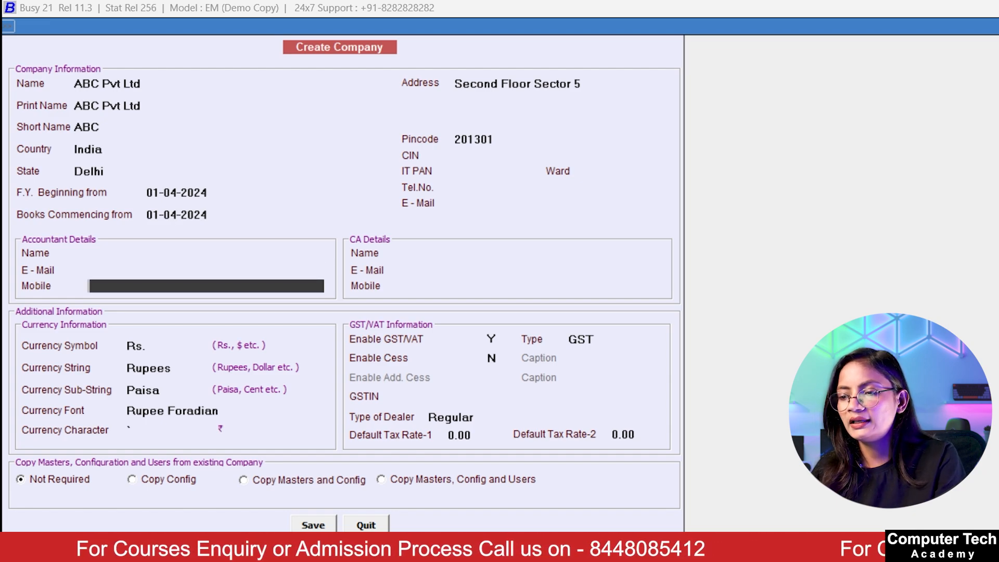
key(Up)
key(Up)
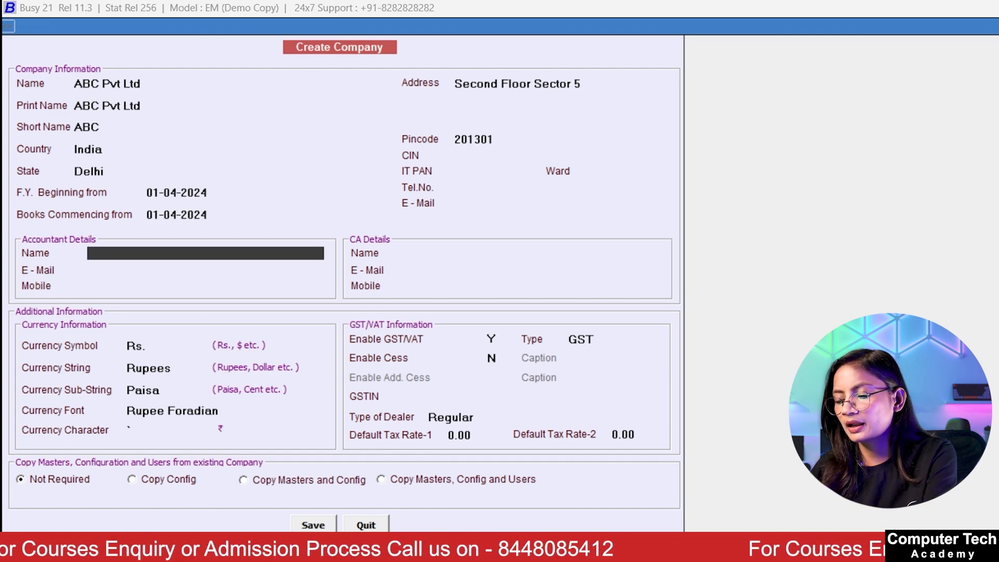
text(Kritika)
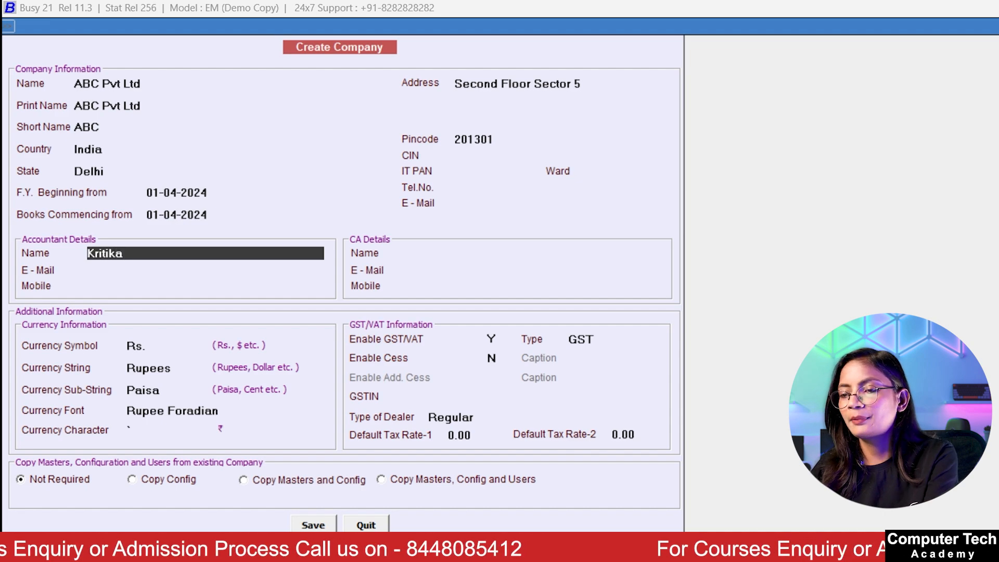
key(Return)
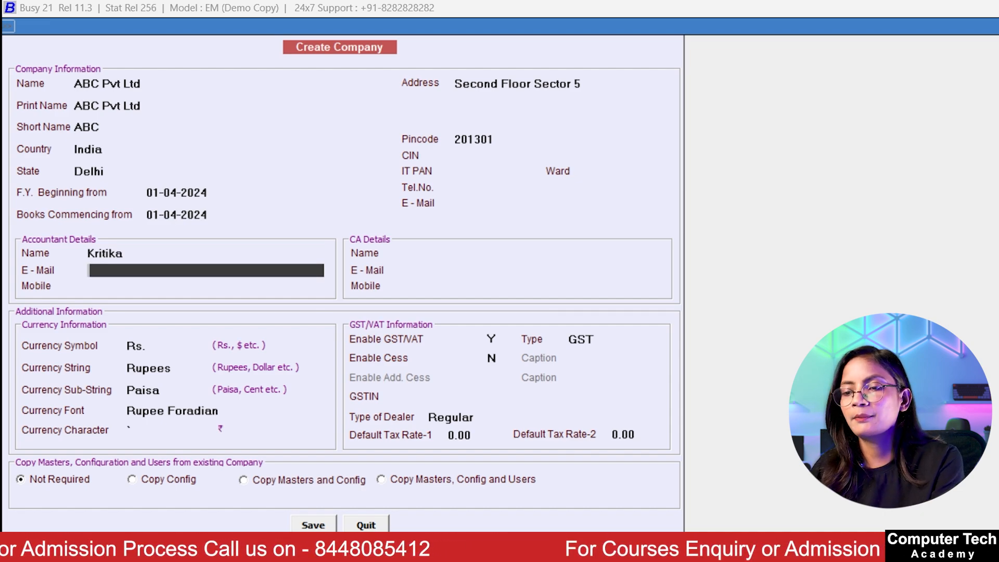
key(Return)
text(96857485)
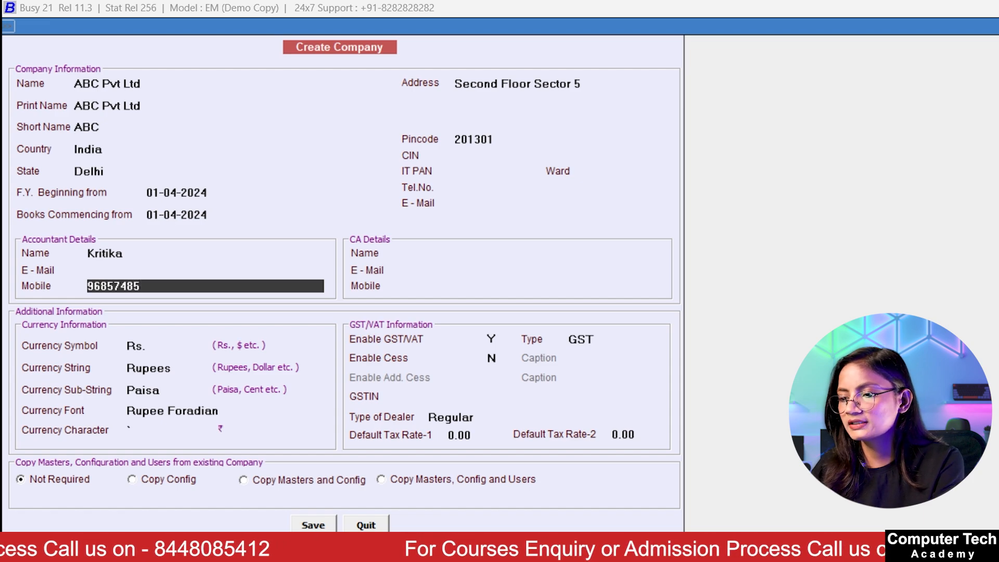
key(Return)
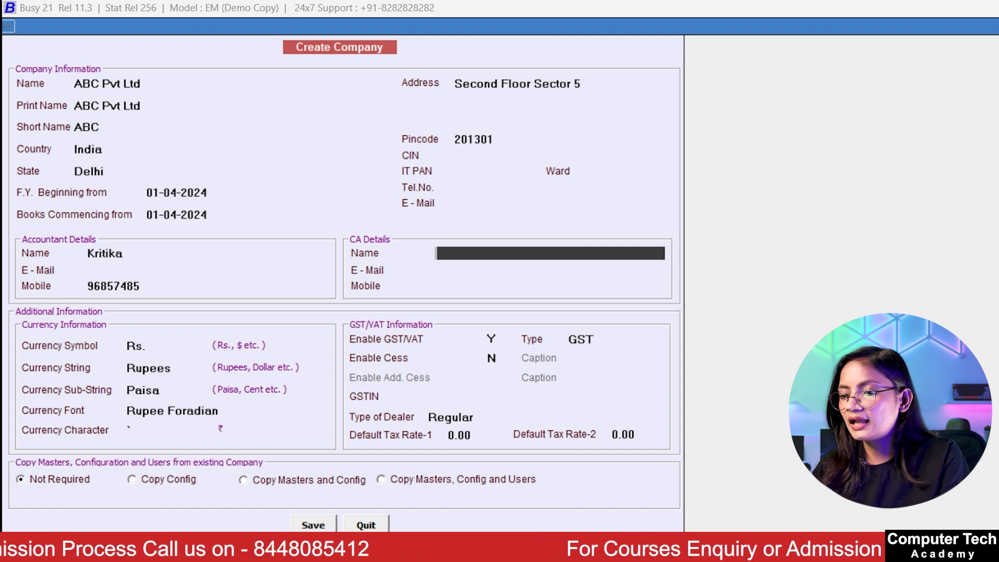
Step: Keep the Rs., Rupees and Paisa currency defaults and set Enable GST/VAT to N
key(Return)
key(Return)
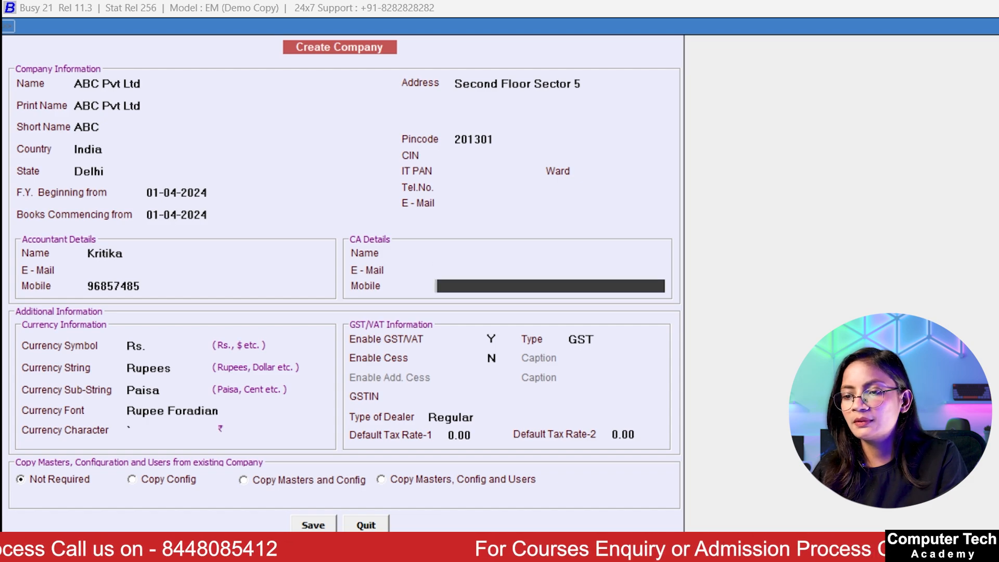
key(Return)
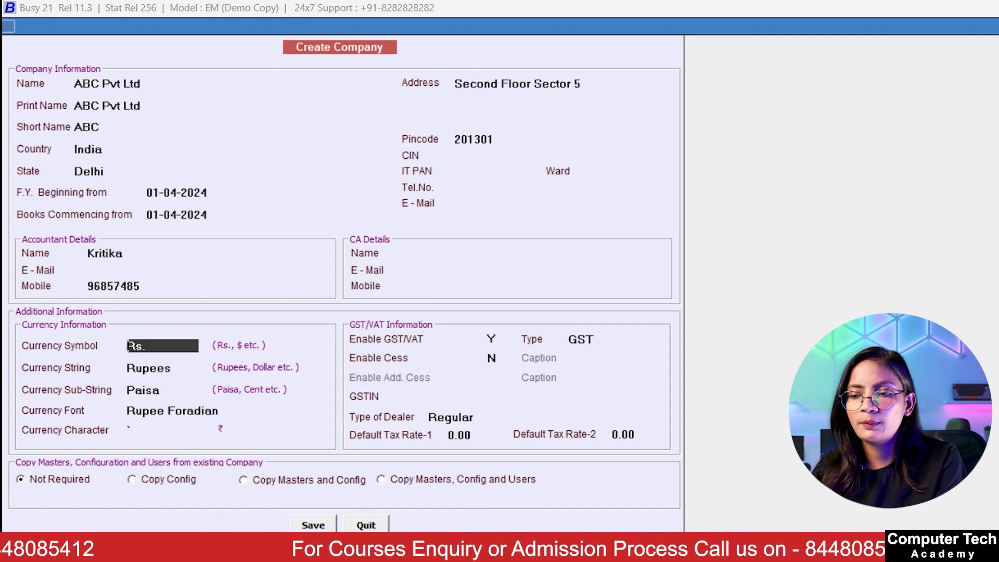
key(Return)
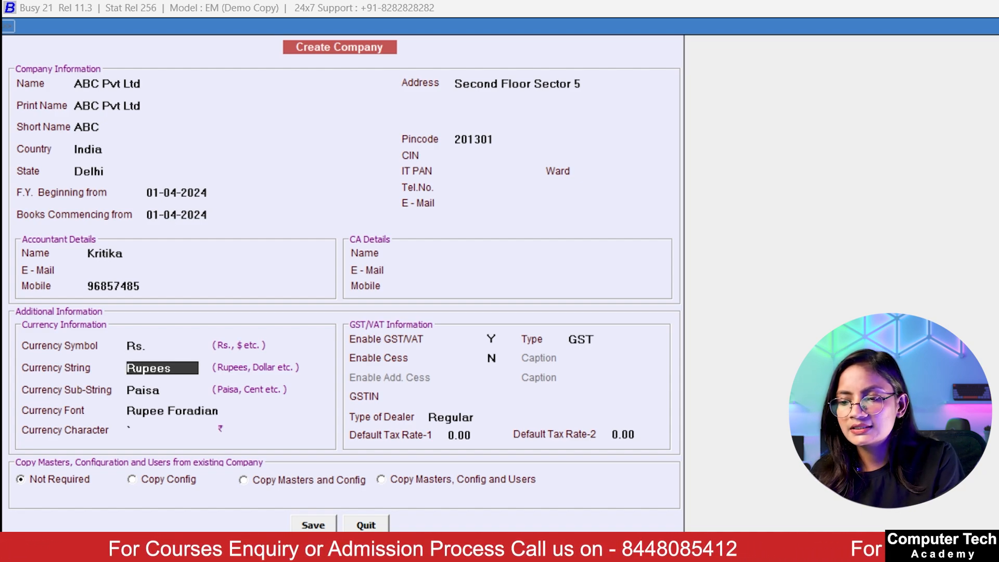
key(Return)
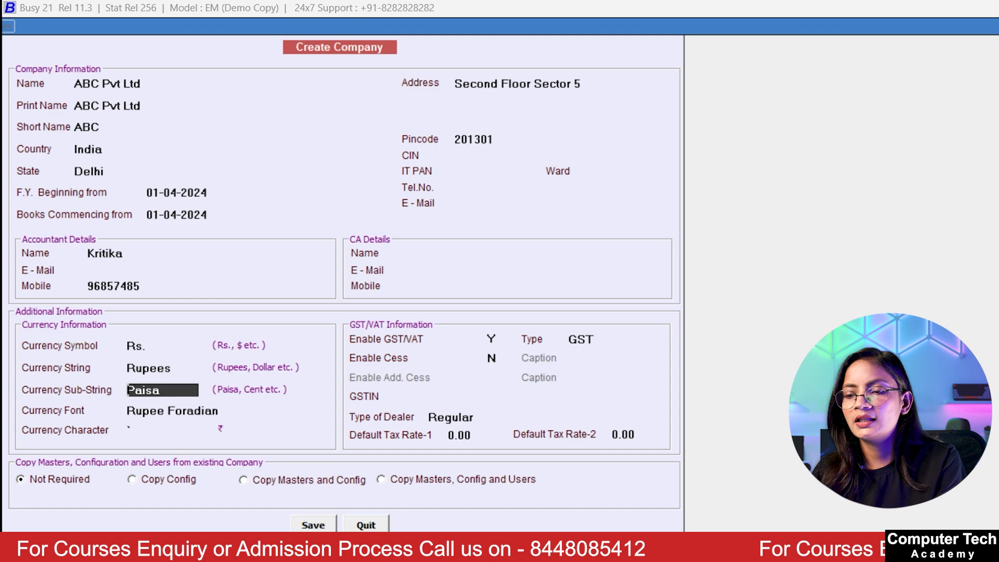
key(Return)
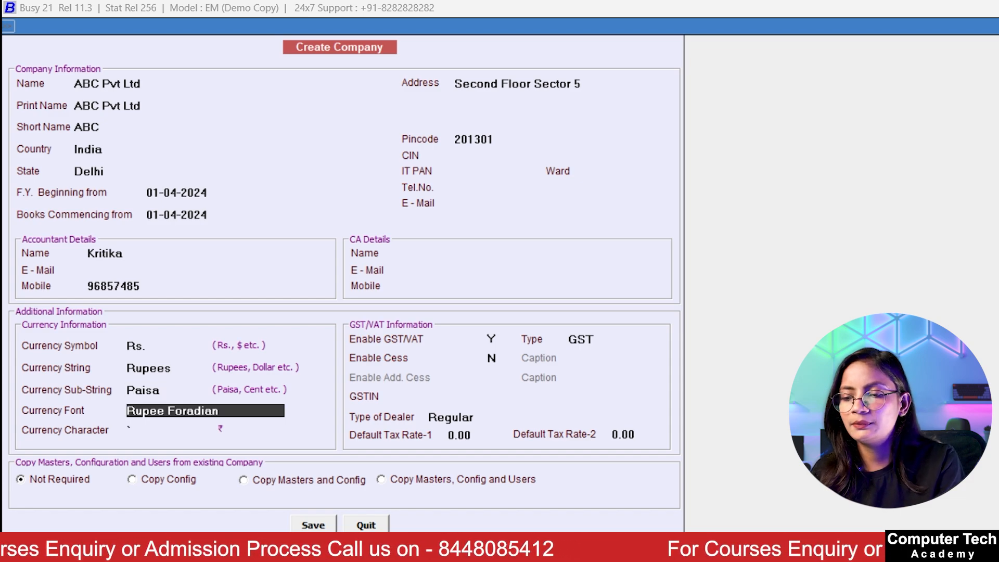
key(Return)
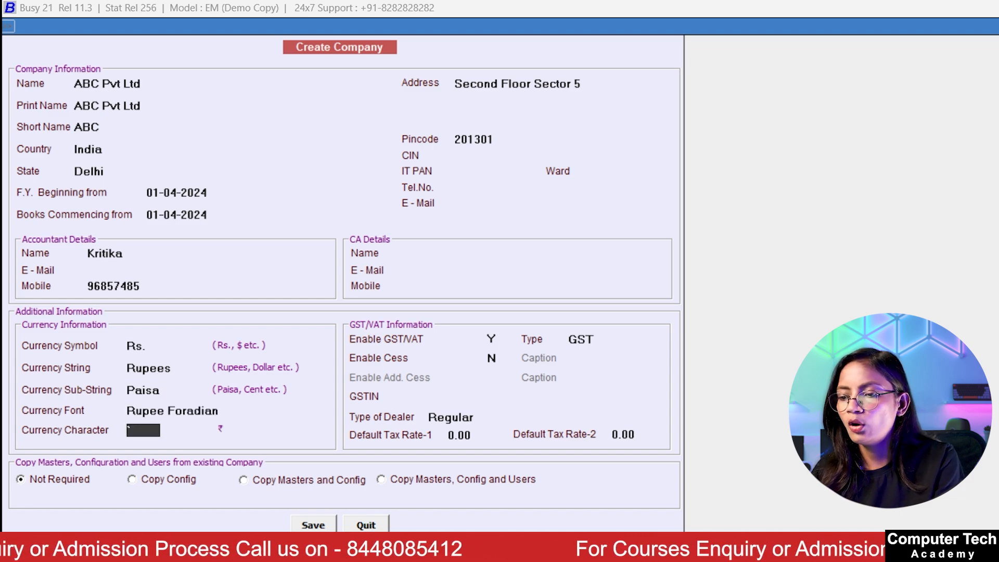
key(Return)
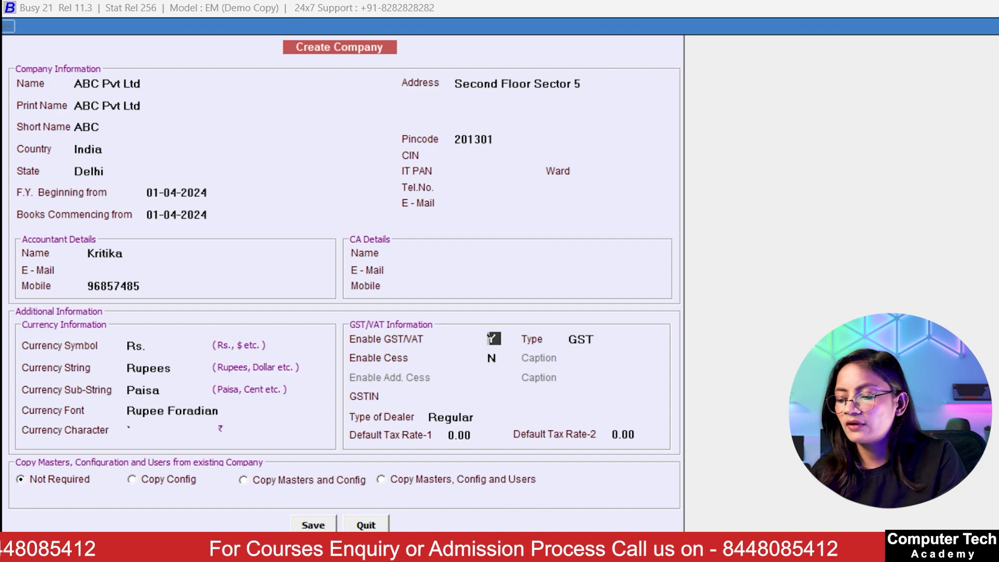
text(N)
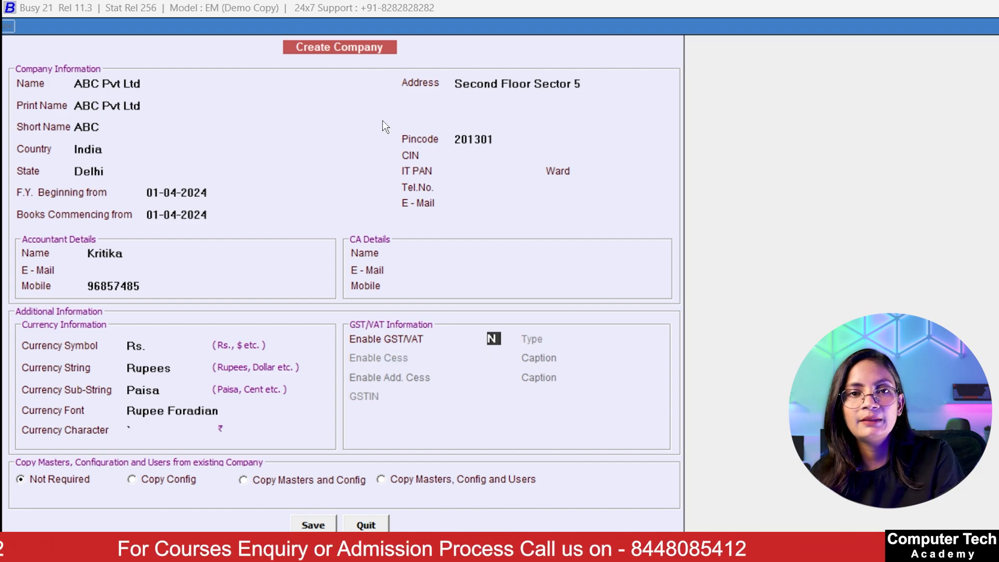
key(Return)
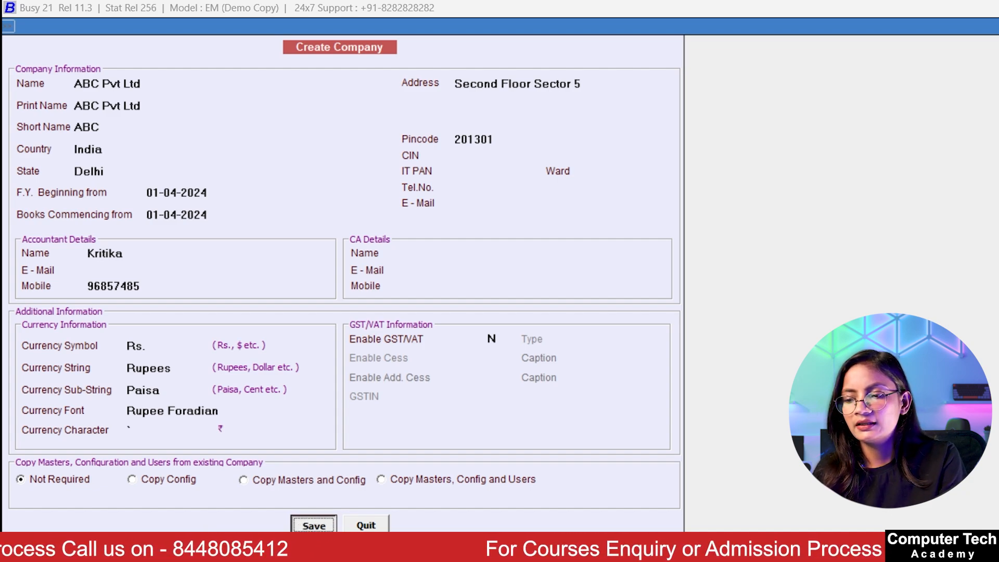
Step: Save the ABC Pvt Ltd company details and dismiss the Congratulations confirmation
key(Return)
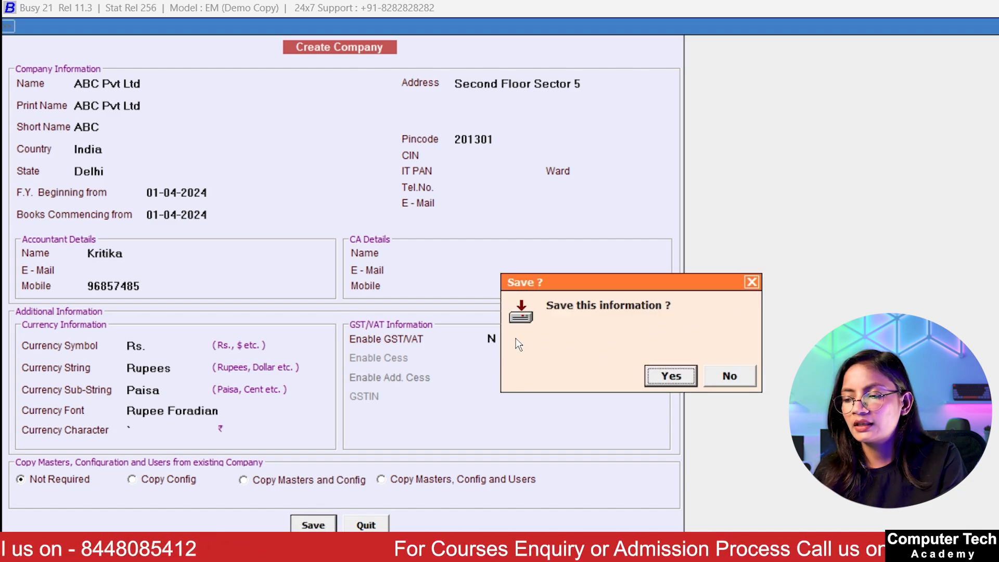
click(668, 376)
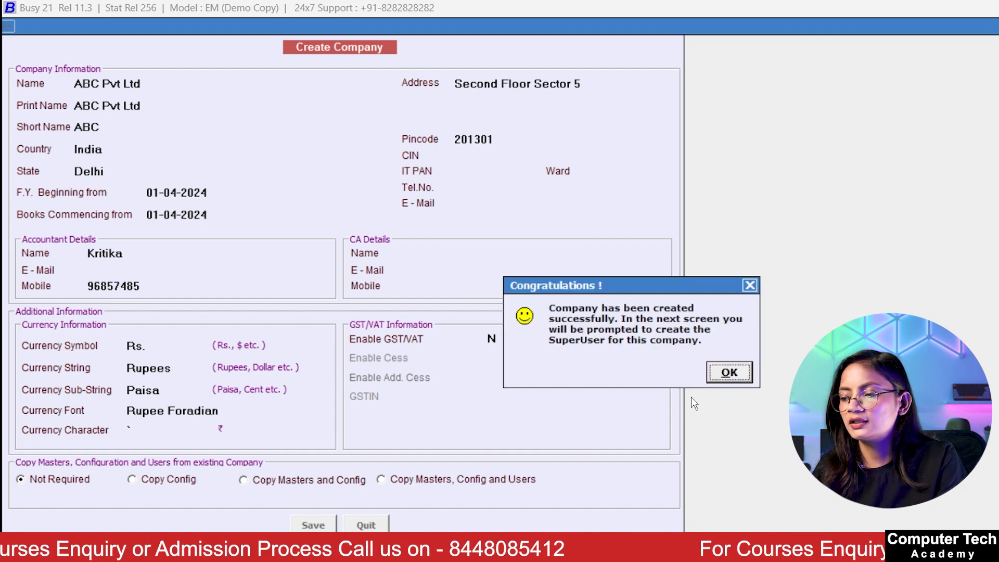
click(734, 372)
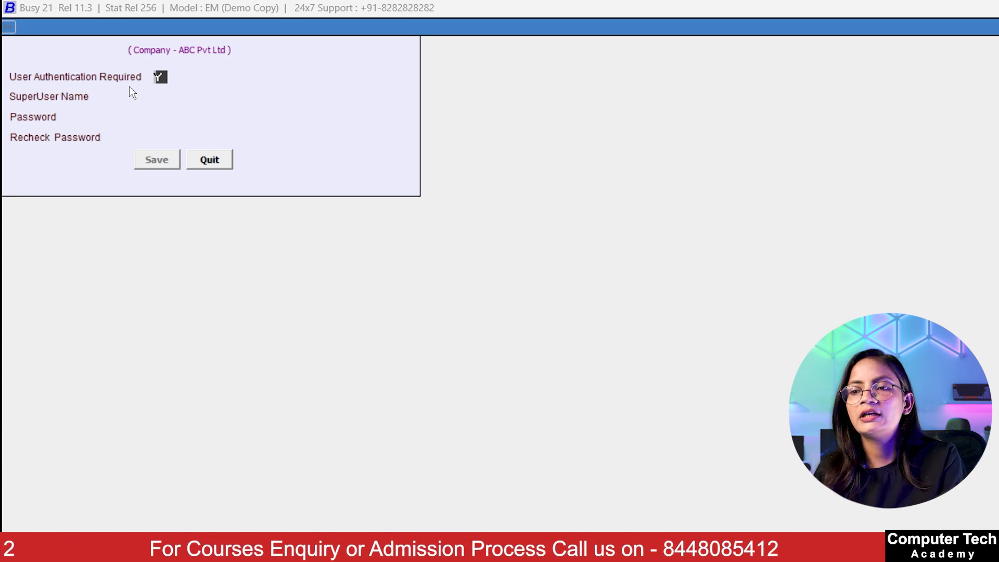
Step: Set User Authentication Required to Y for ABC Pvt Ltd
key(n)
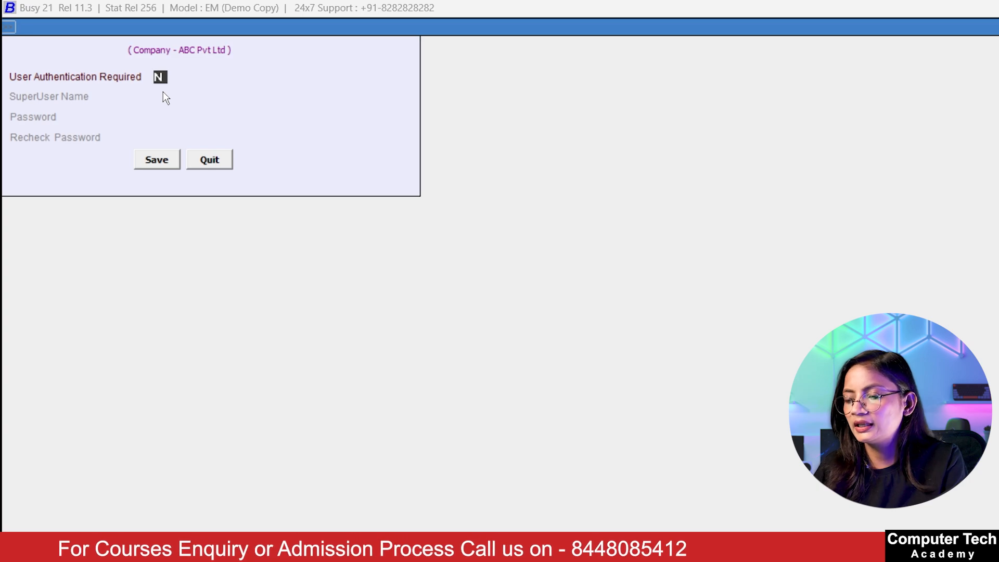
key(Return)
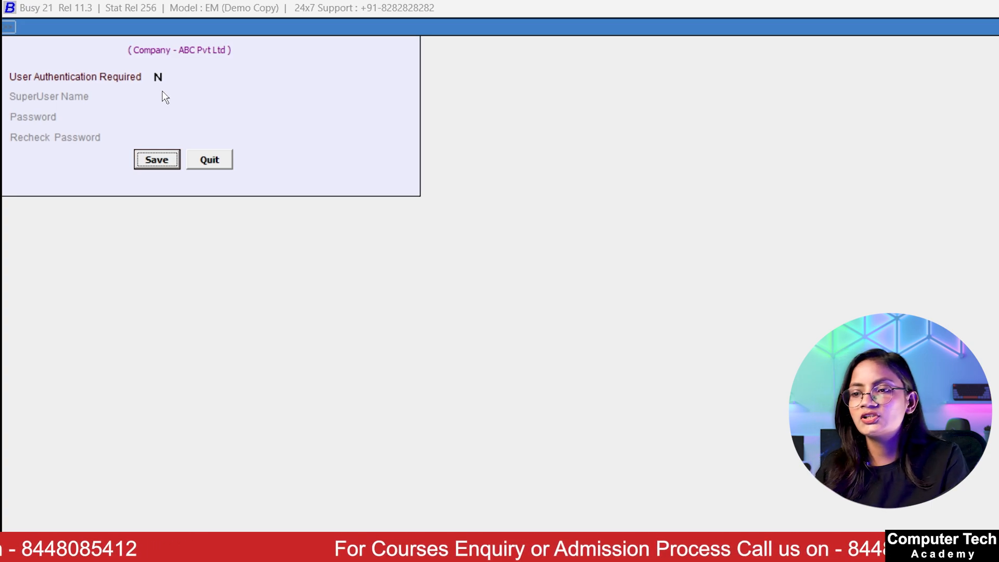
click(162, 78)
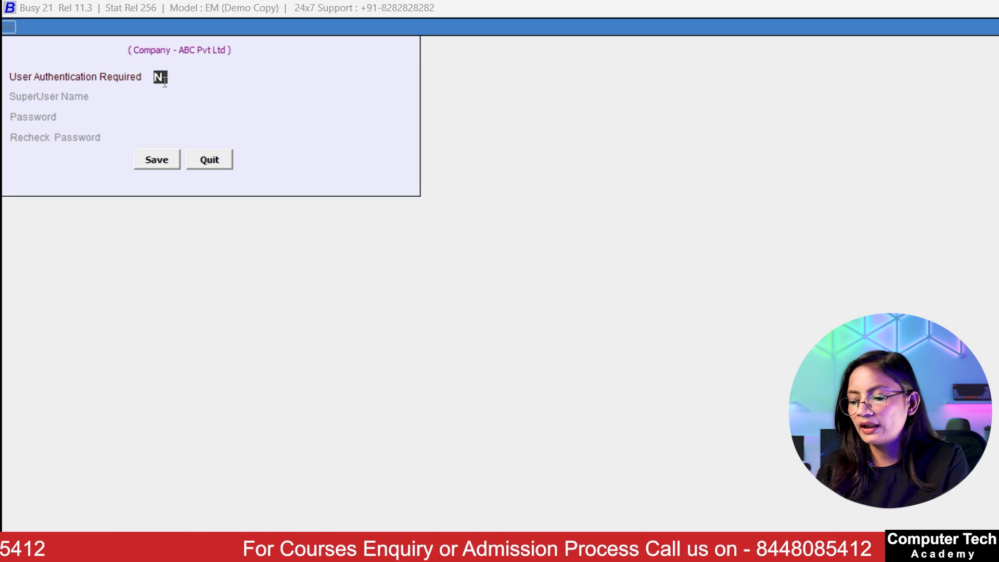
text(Y)
key(Return)
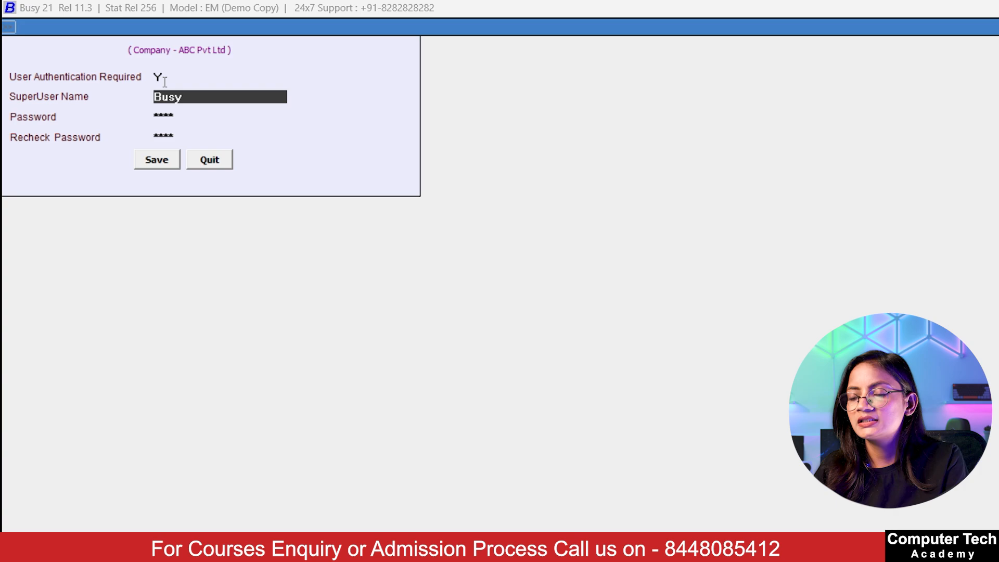
Step: Keep the default SuperUser name, enter and recheck the password, and save
key(Return)
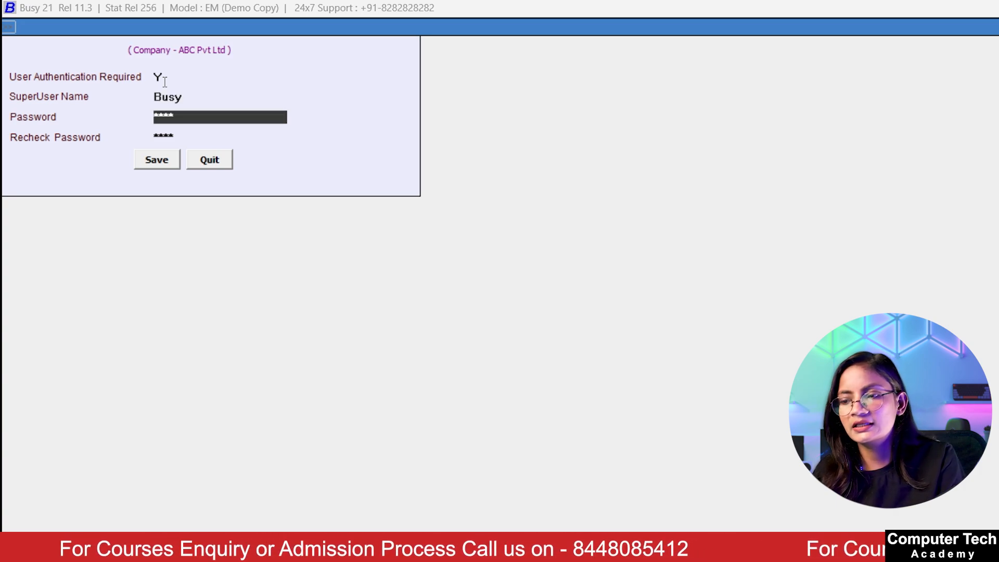
text(12)
key(Return)
text(12)
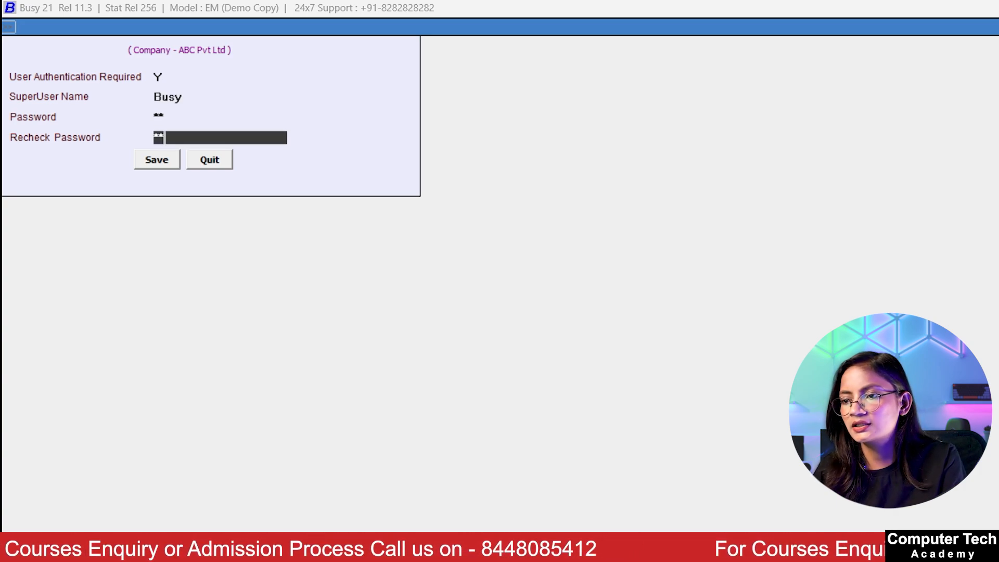
key(Return)
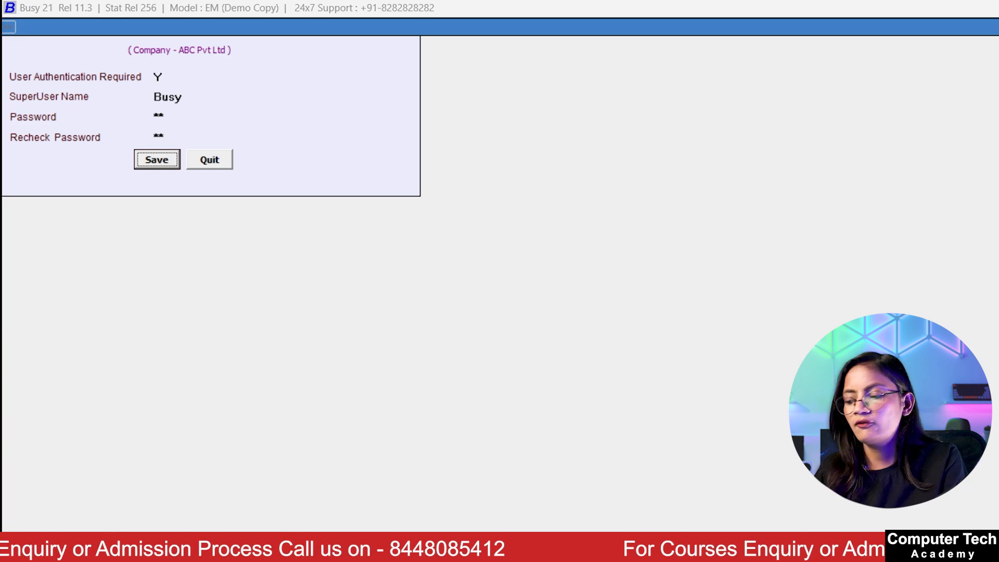
key(Return)
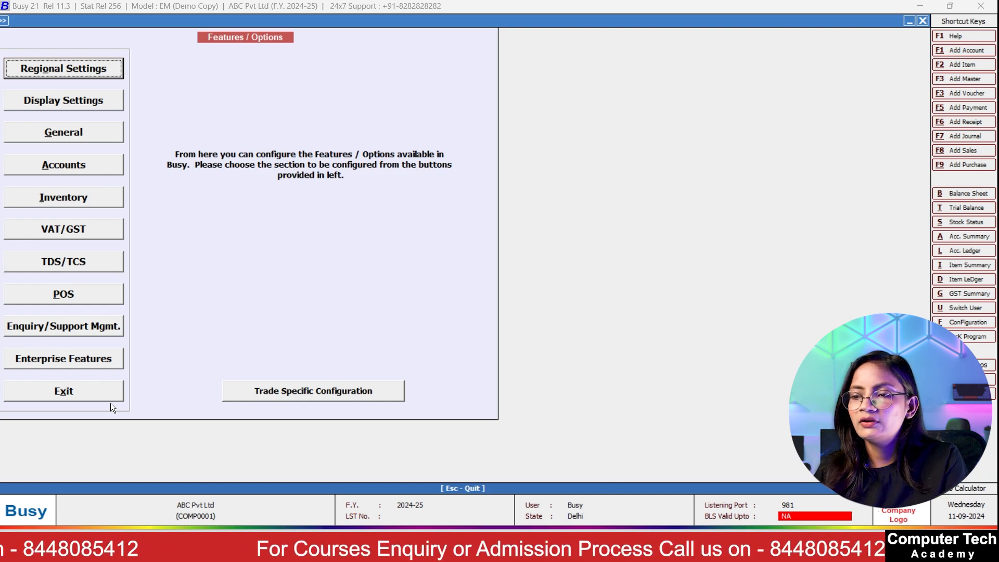
Step: Exit Features/Options, reopen ABC Pvt Ltd in Modify Company, and save it unchanged
click(85, 396)
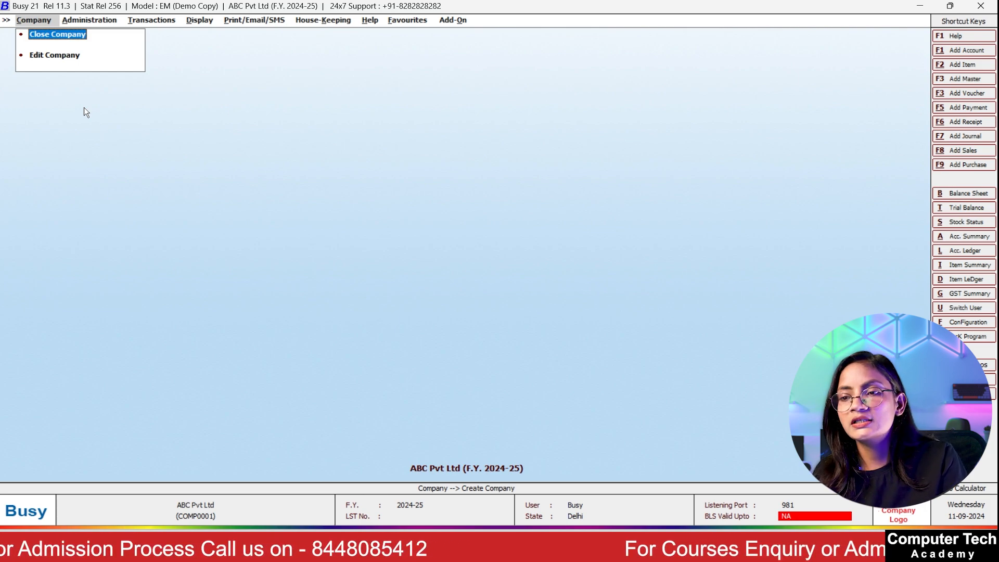
click(43, 58)
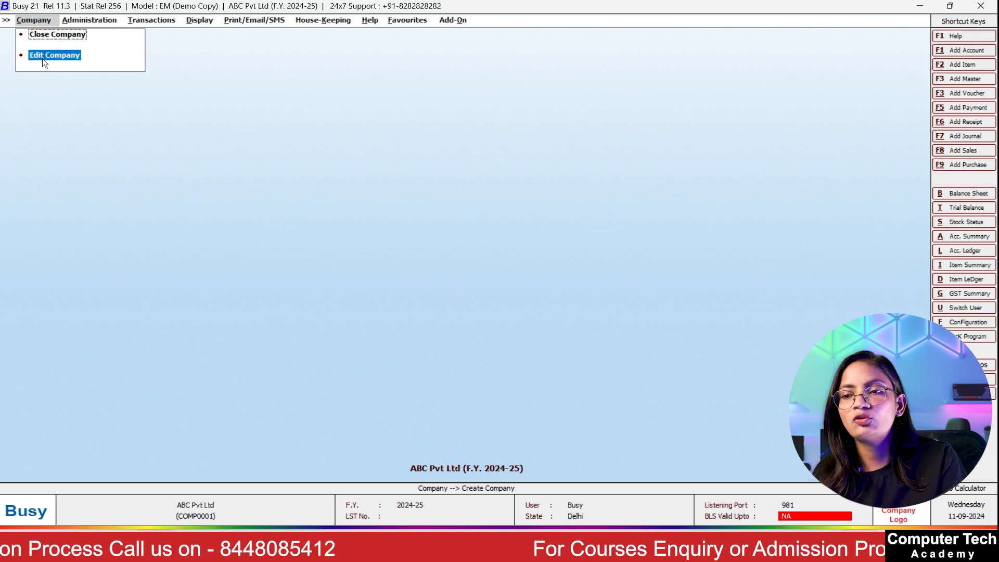
key(Return)
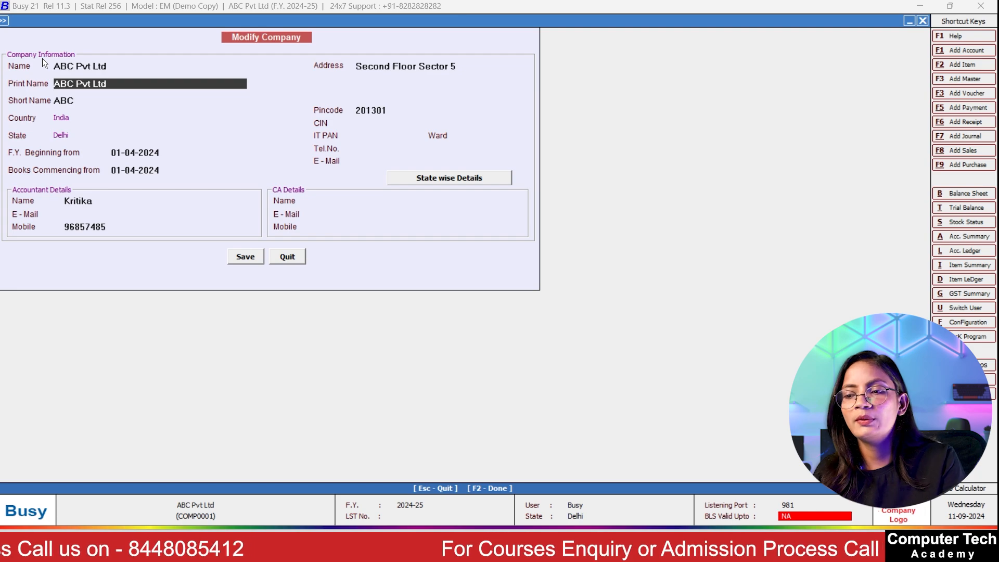
click(254, 259)
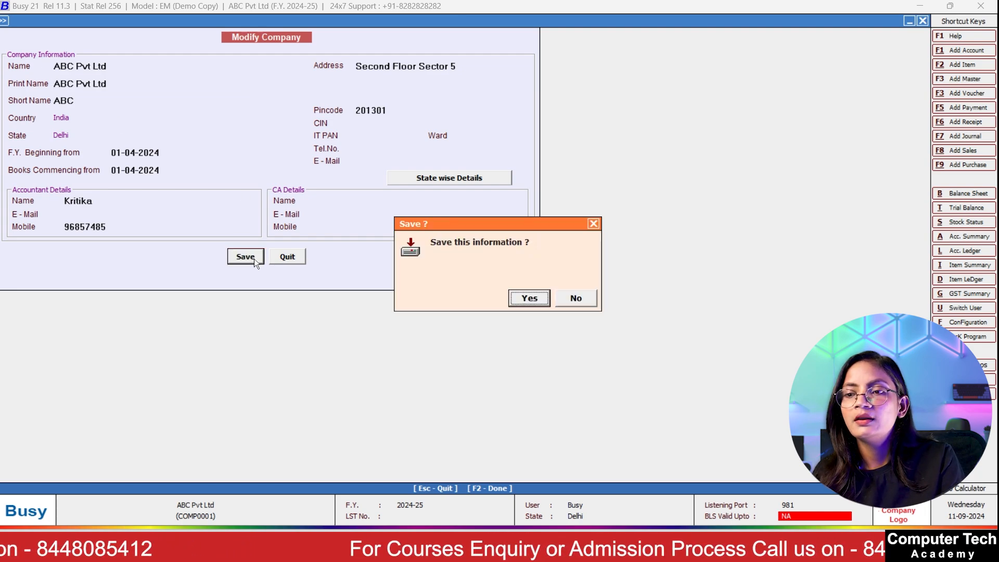
click(544, 299)
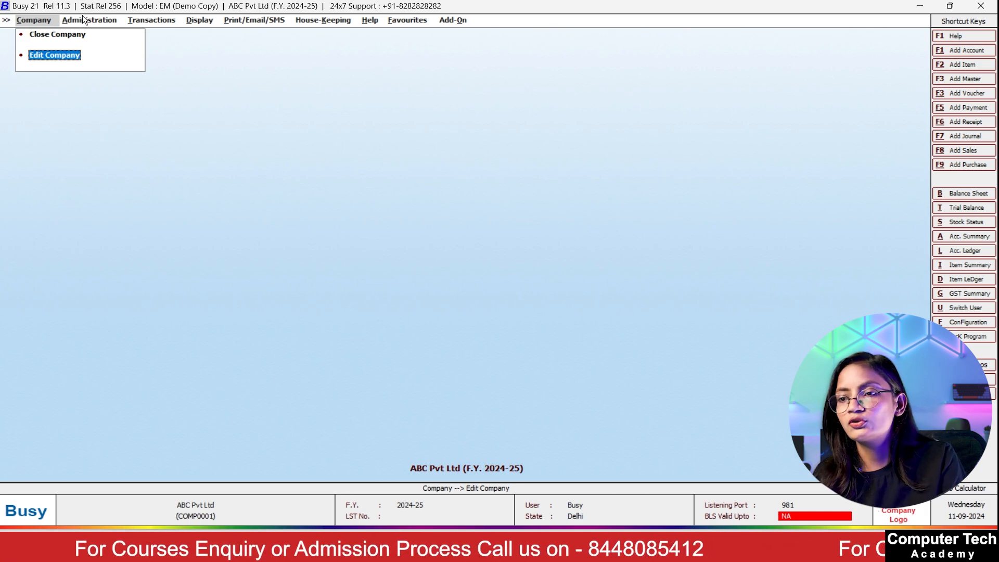
click(84, 19)
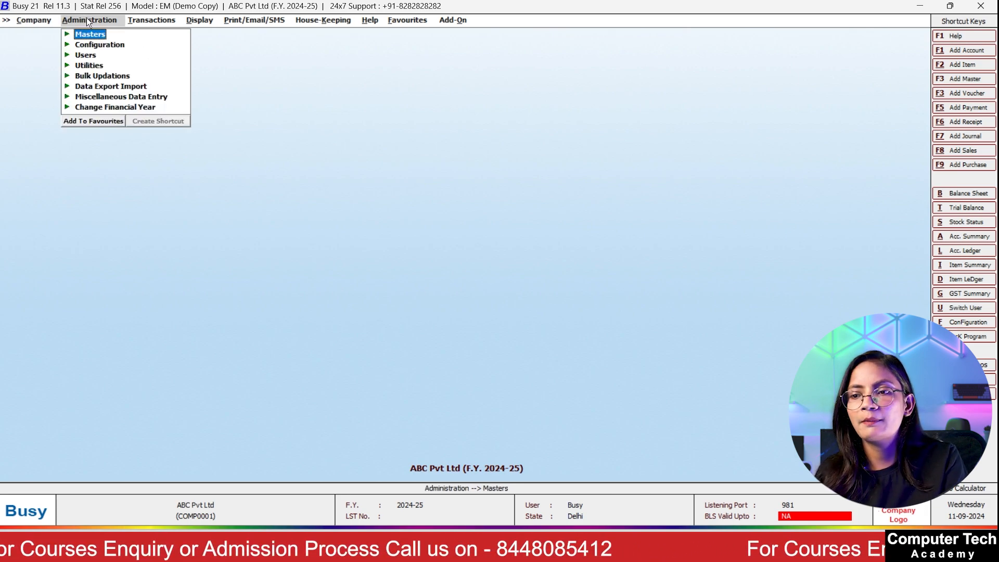
click(87, 35)
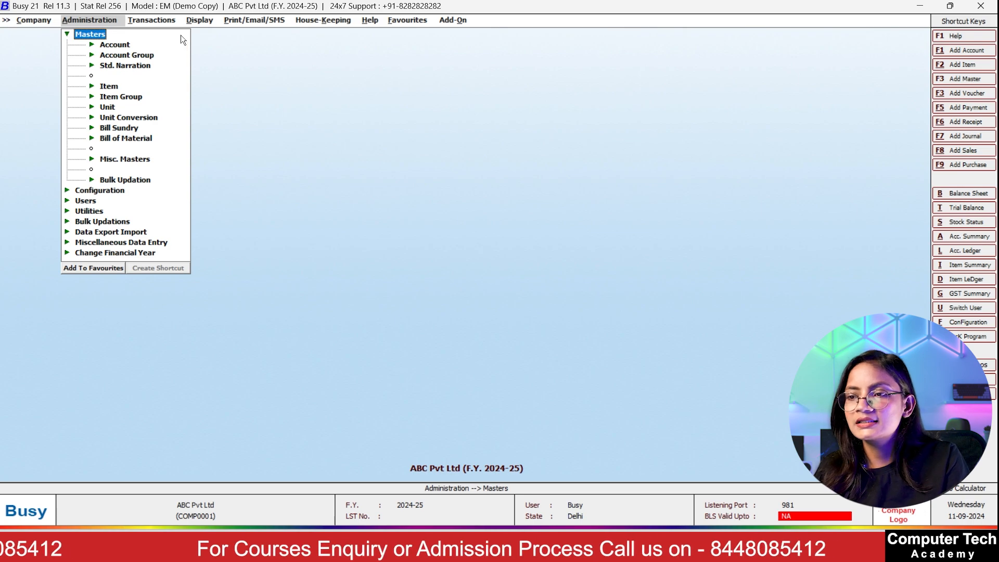
click(154, 21)
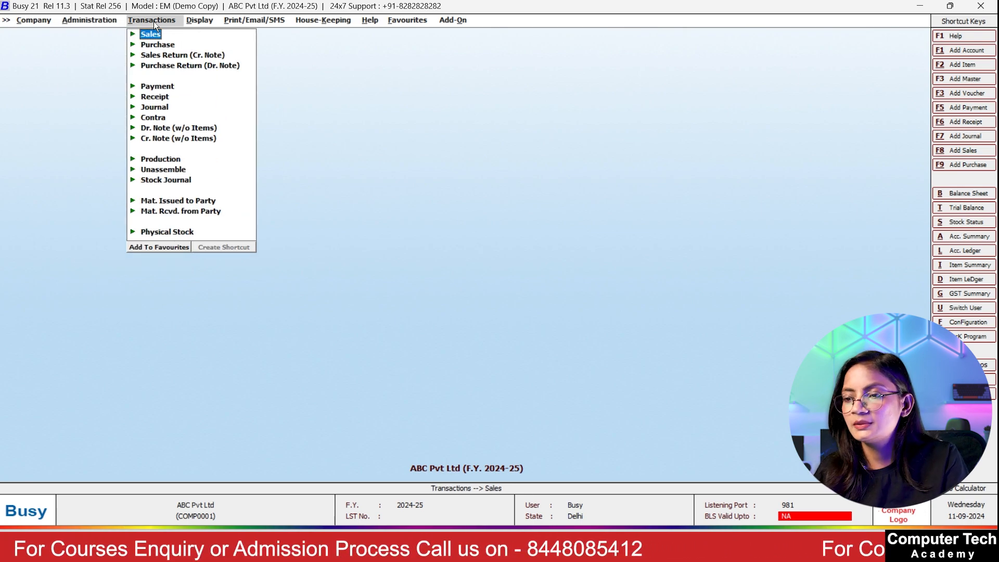
key(Return)
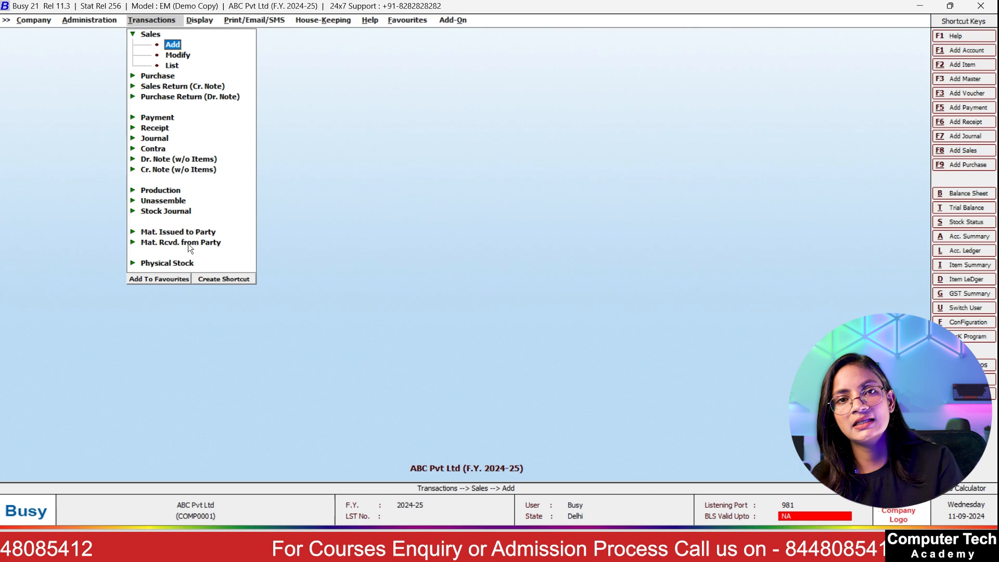
click(198, 23)
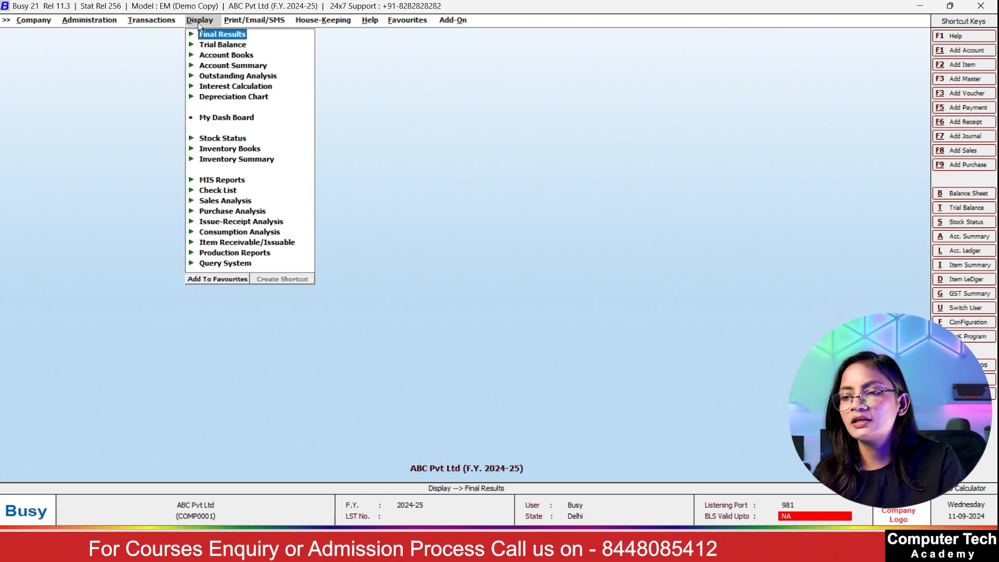
click(214, 35)
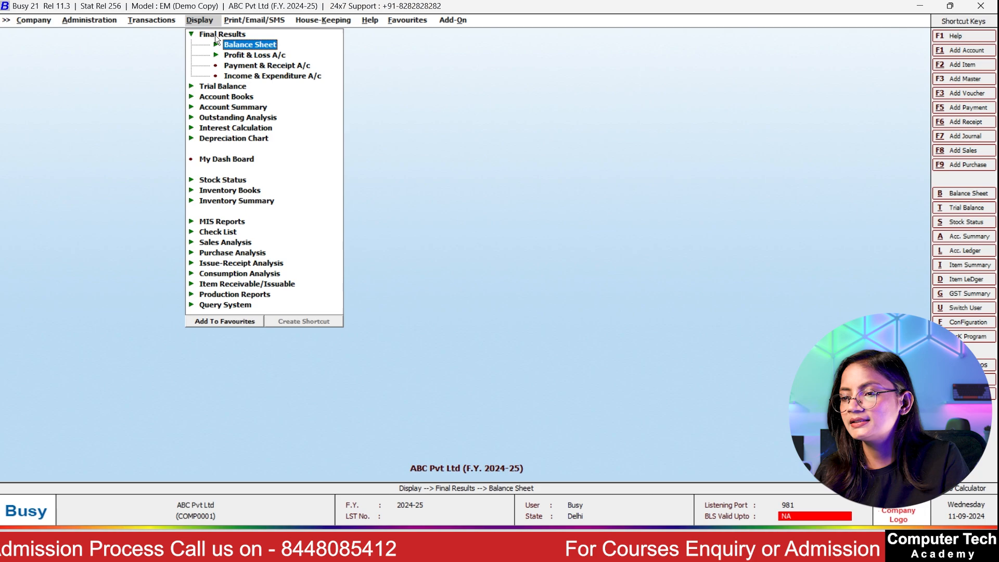
click(223, 88)
click(223, 88)
click(224, 88)
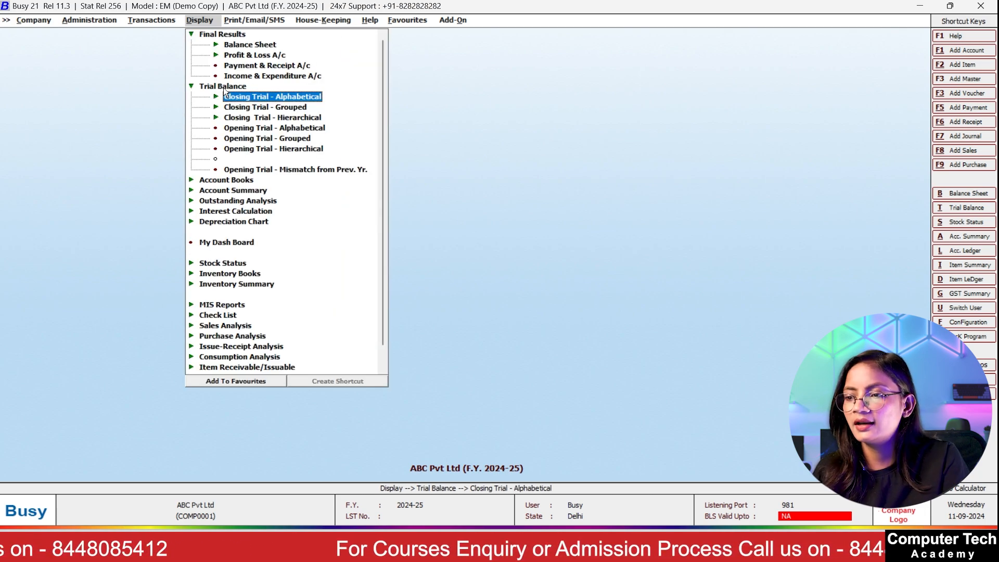
click(229, 260)
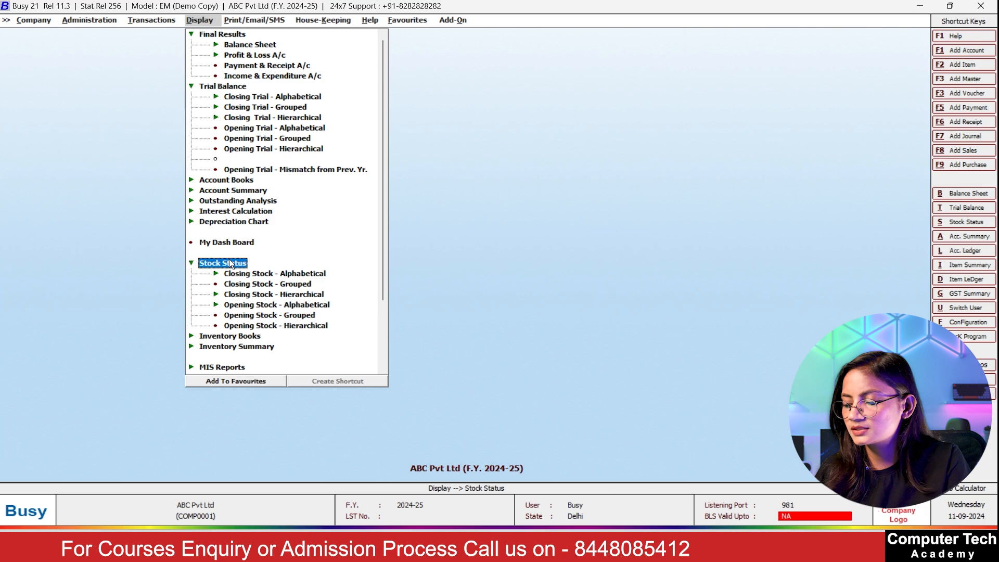
click(248, 337)
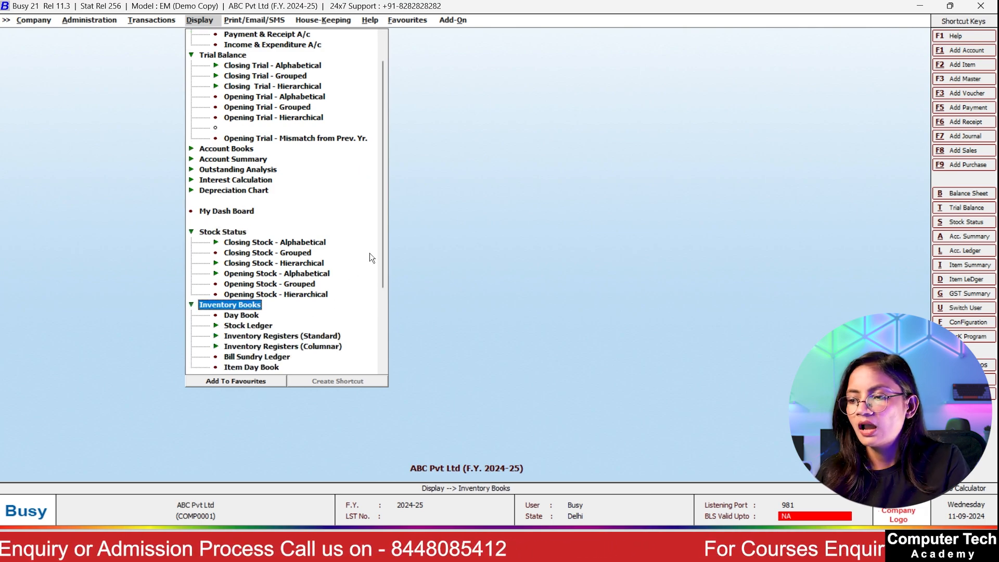
drag(385, 224, 380, 276)
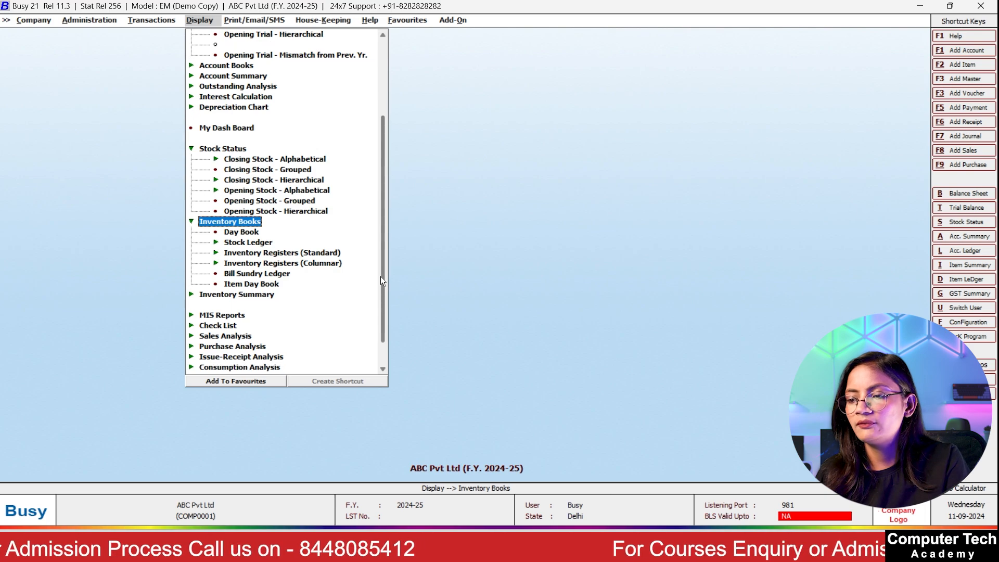
click(222, 293)
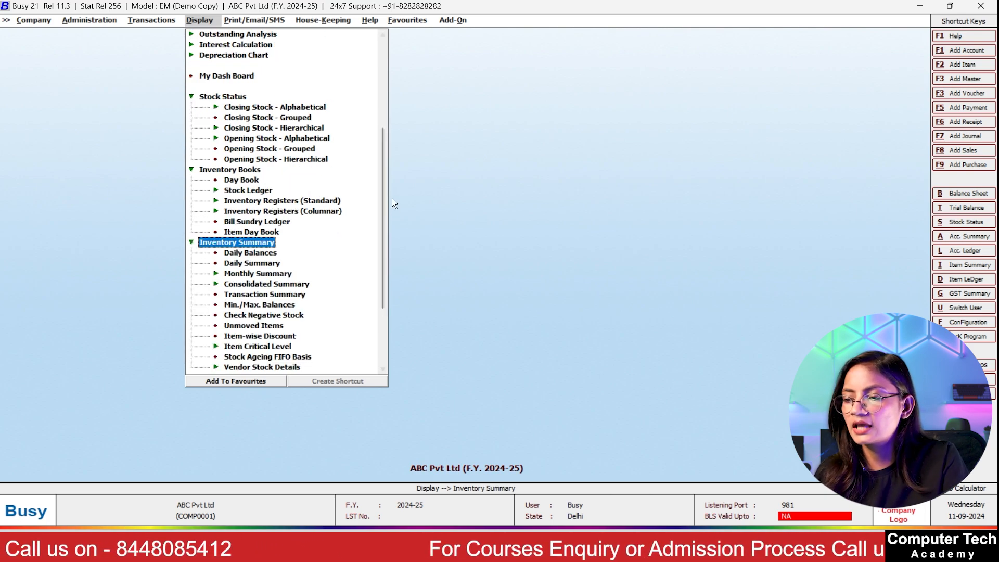
drag(383, 177, 374, 69)
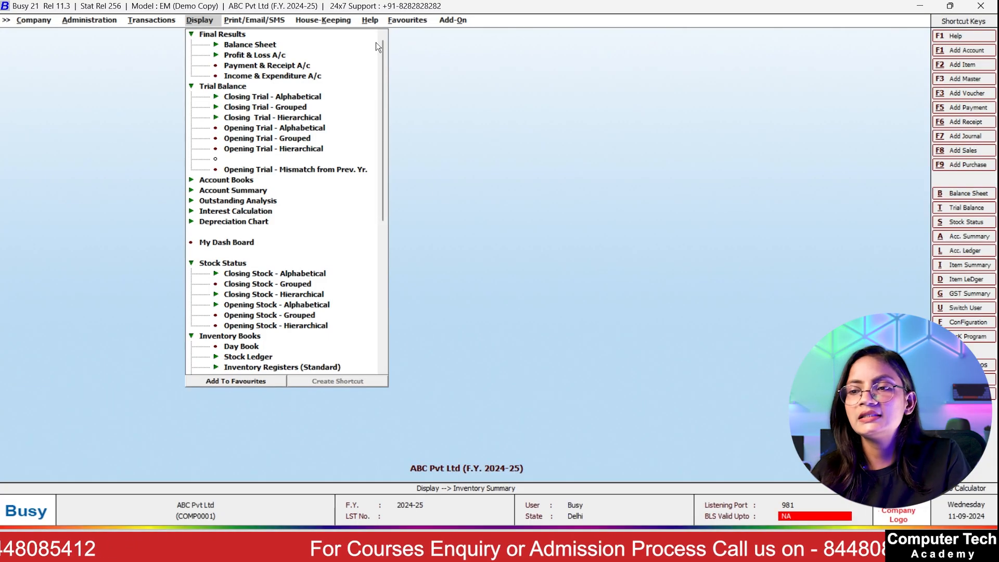
click(38, 20)
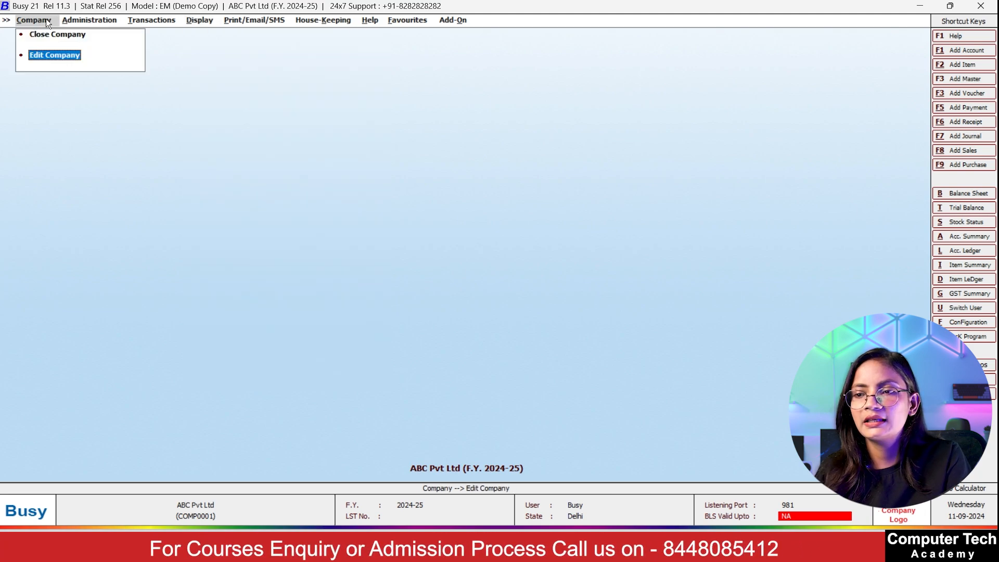
click(91, 23)
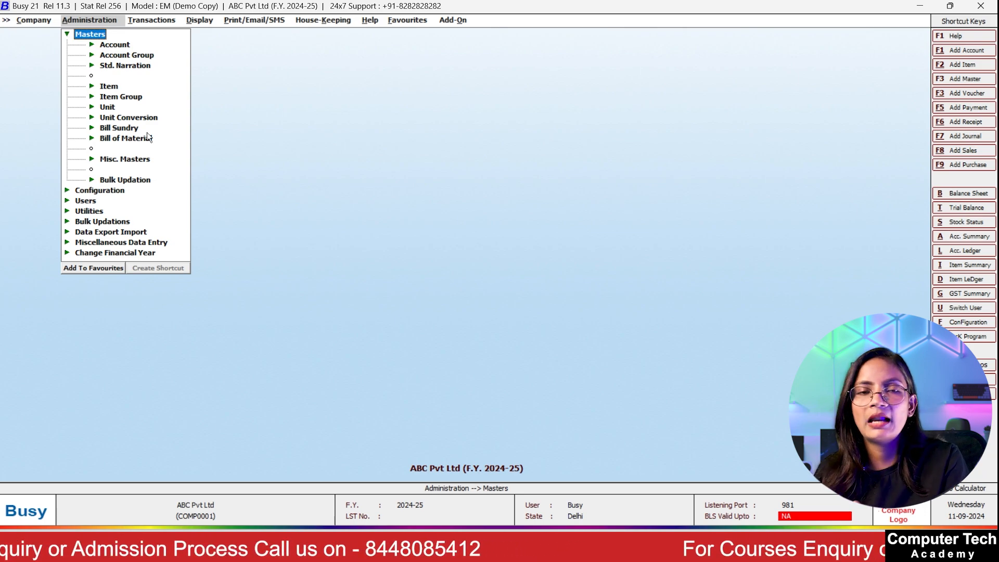
click(156, 18)
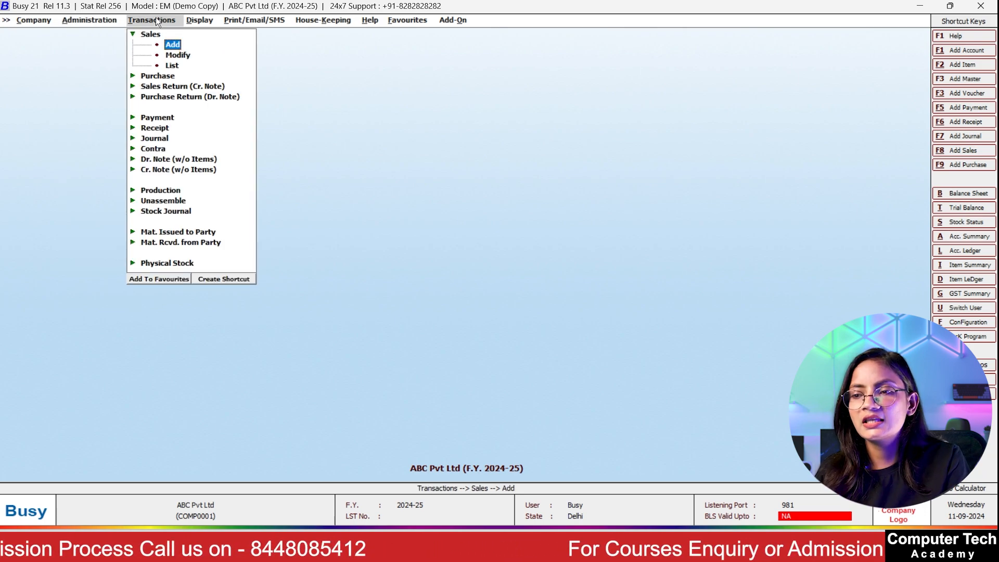
click(197, 20)
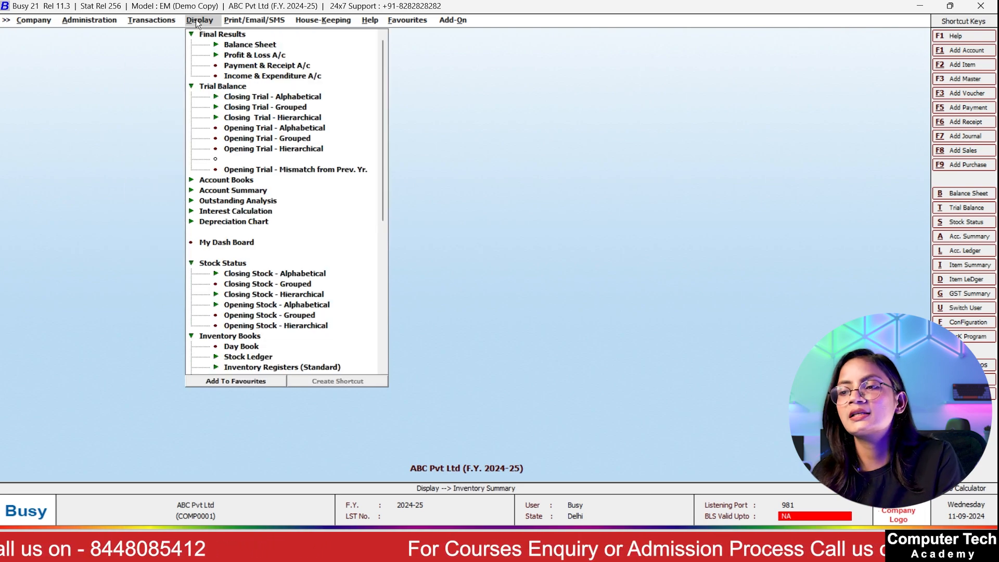
click(243, 19)
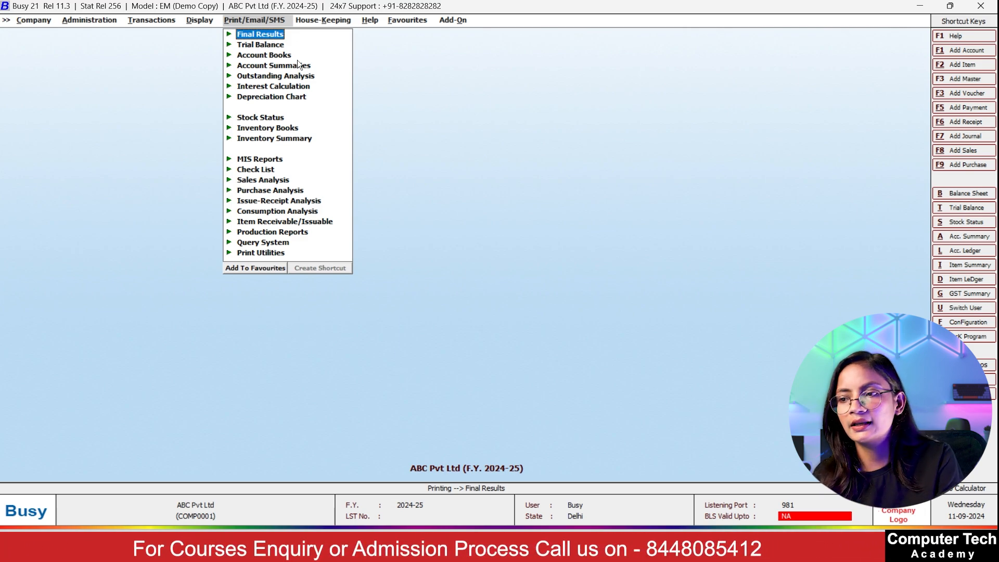
click(326, 18)
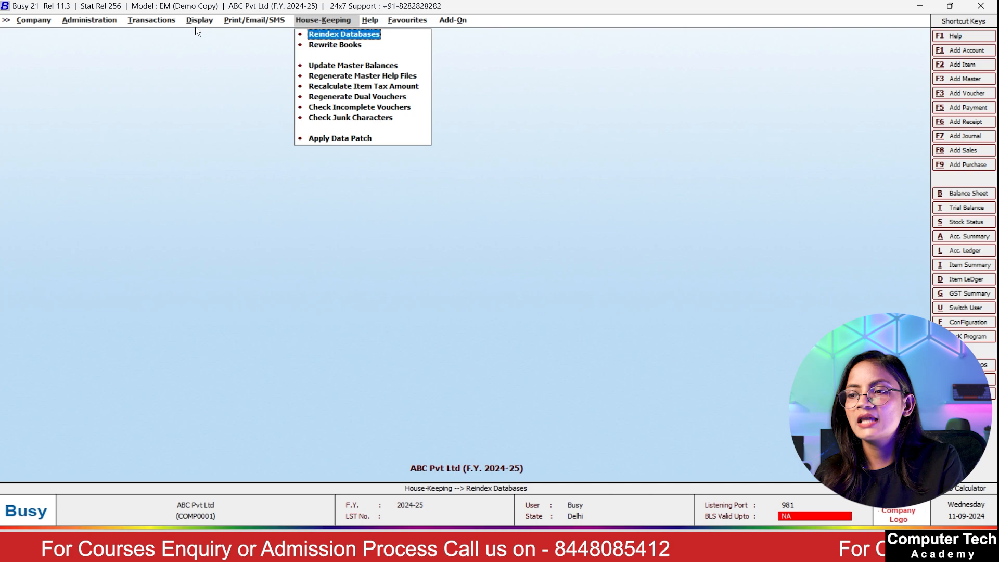
click(96, 20)
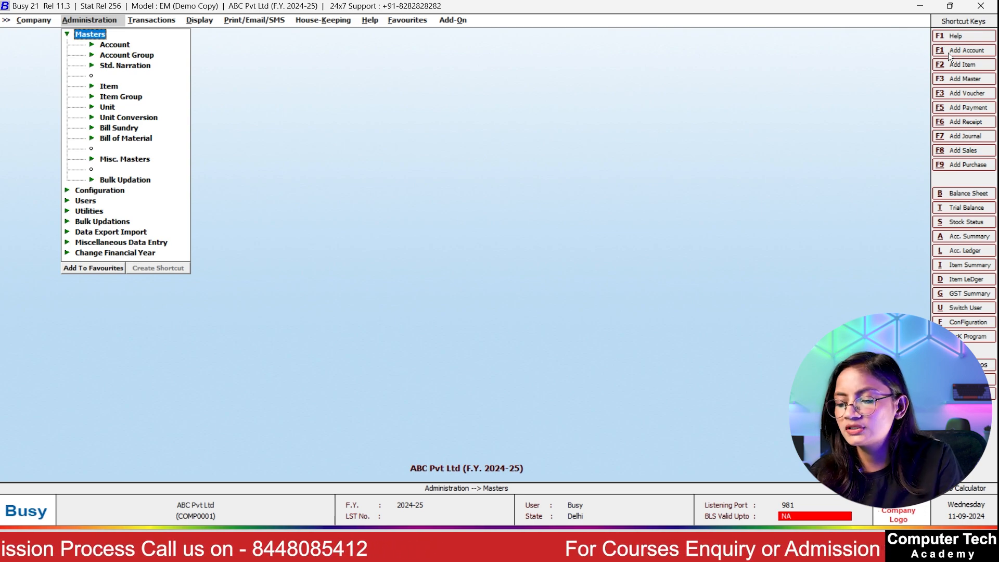
key(F1)
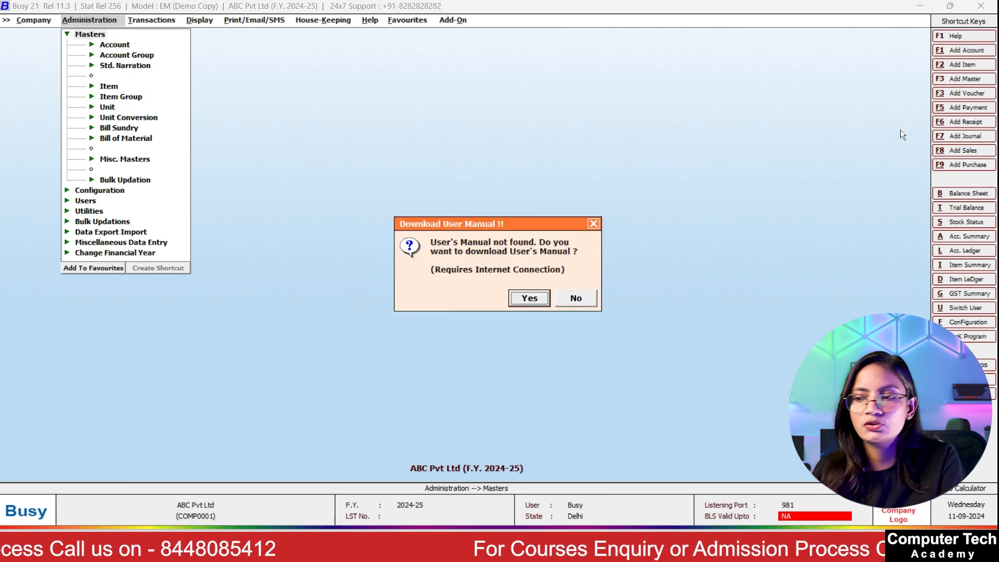
click(569, 301)
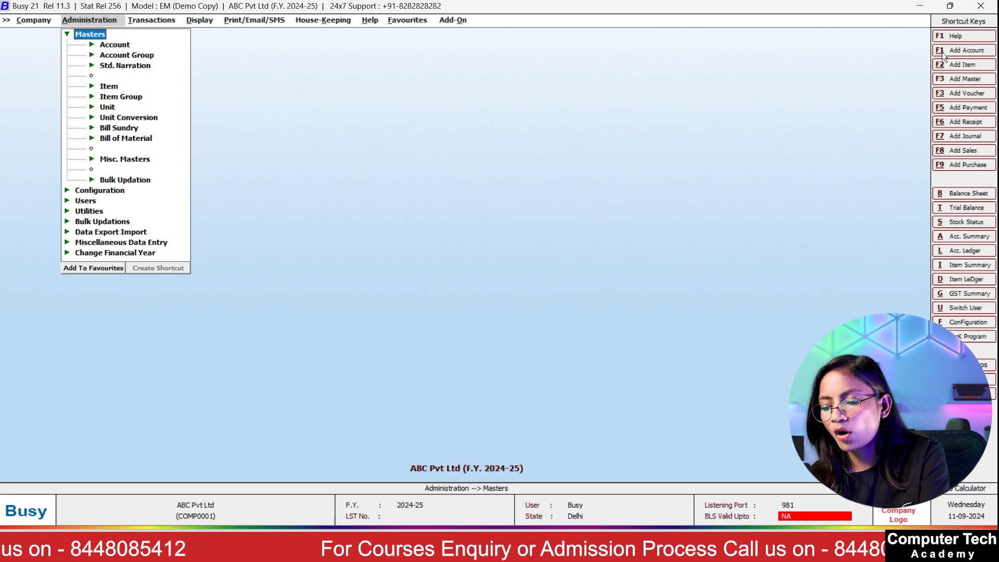
key(alt+F1)
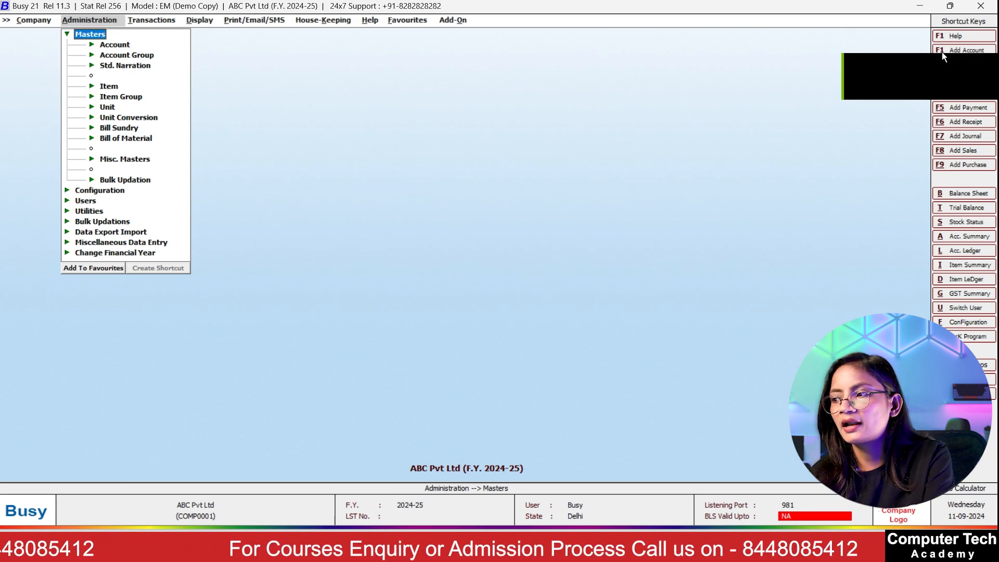
click(683, 244)
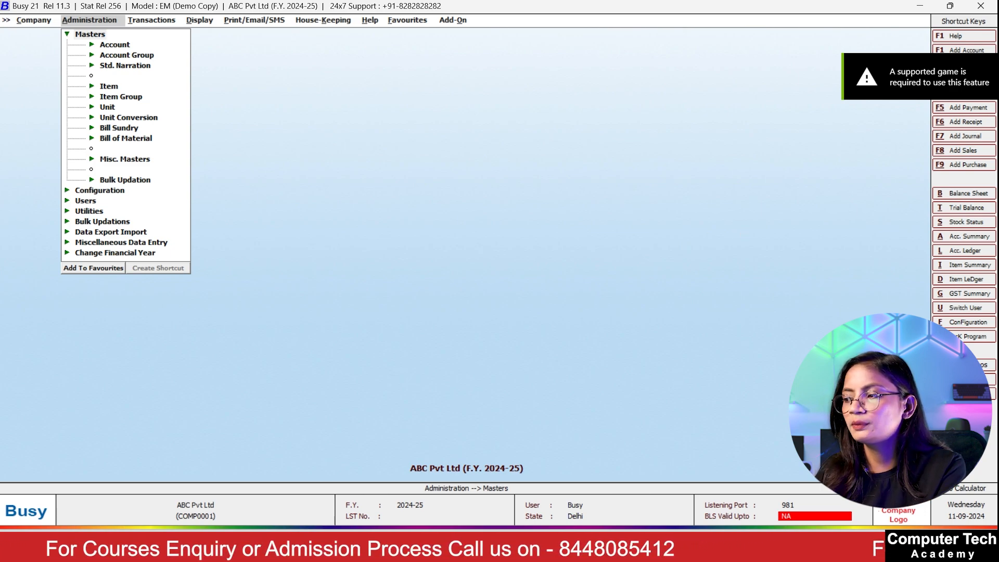
key(Escape)
click(969, 108)
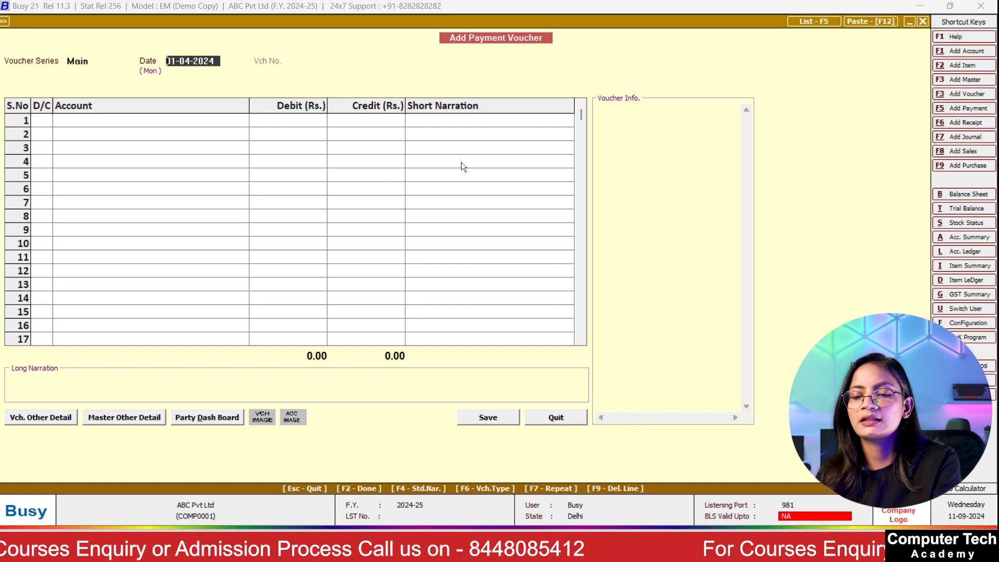
key(Escape)
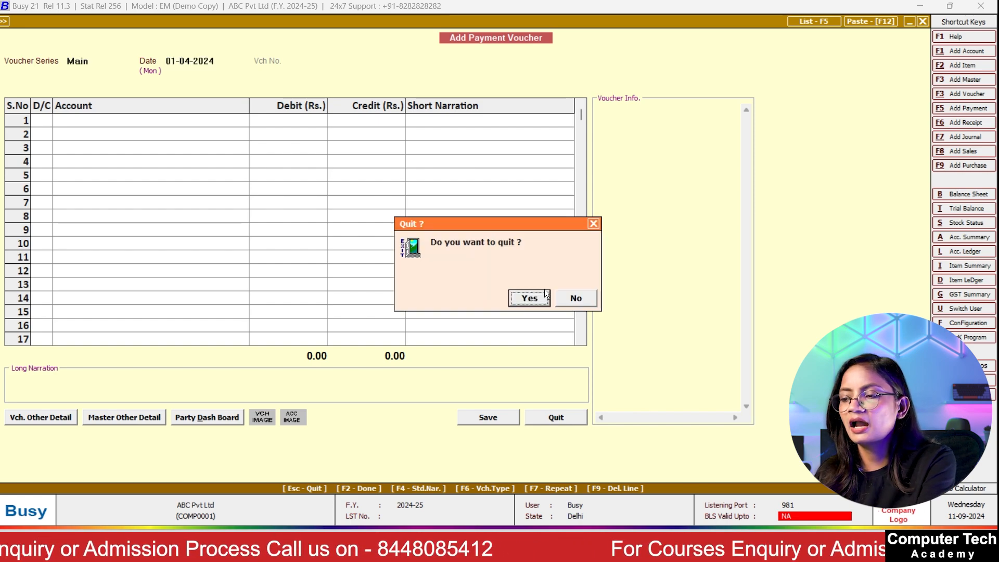
click(536, 294)
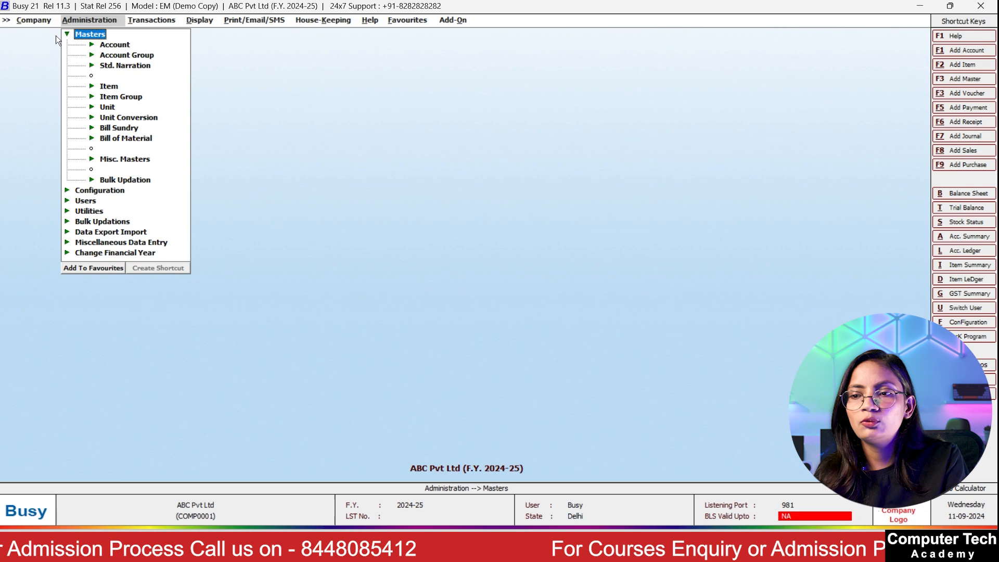
Step: Close ABC Pvt Ltd and reopen it from the company list
click(32, 20)
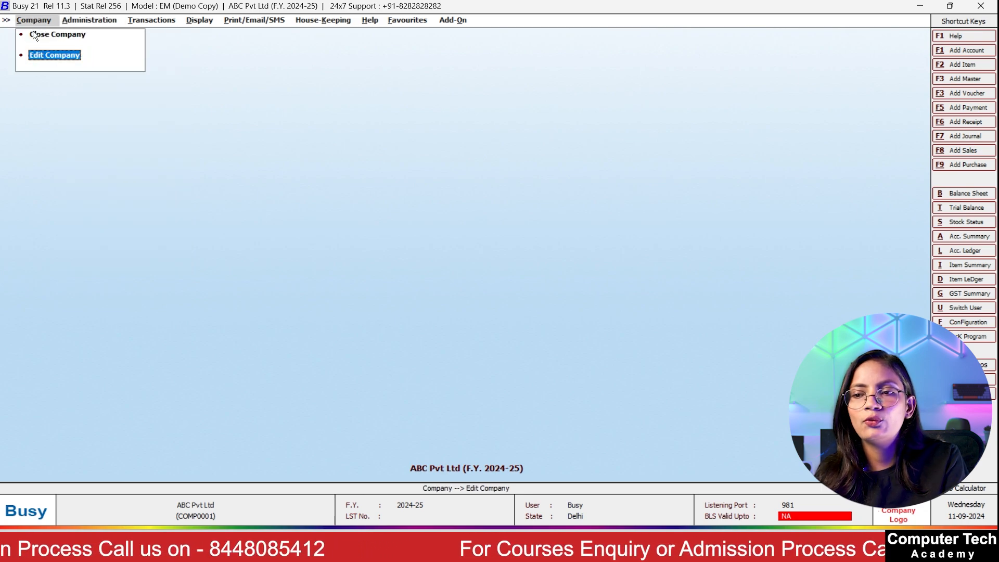
click(34, 32)
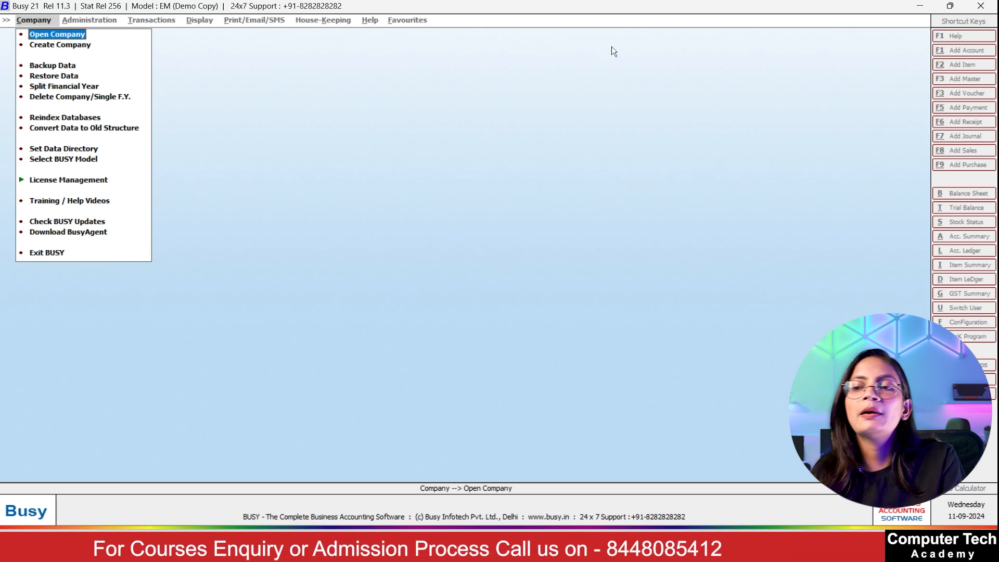
click(60, 37)
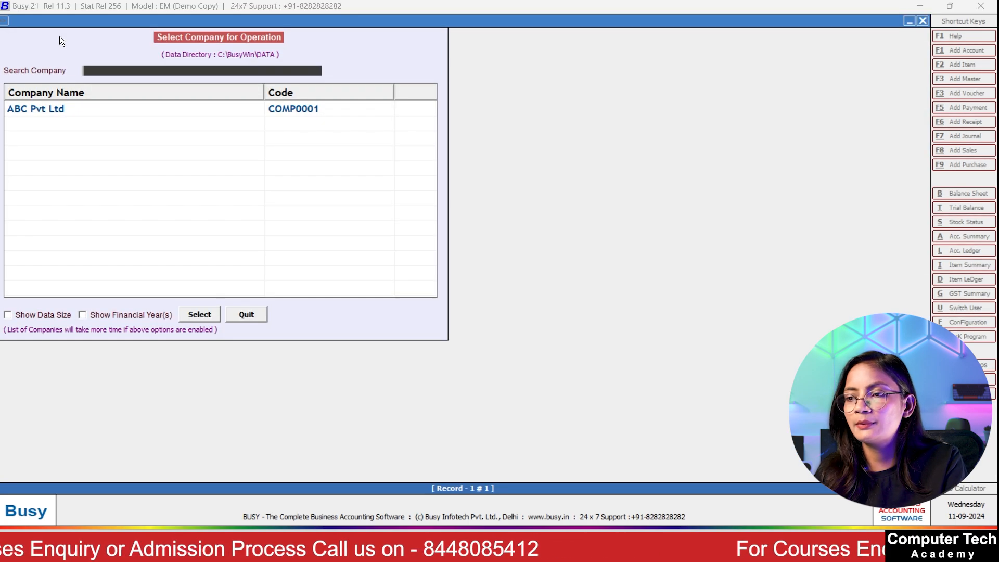
key(Return)
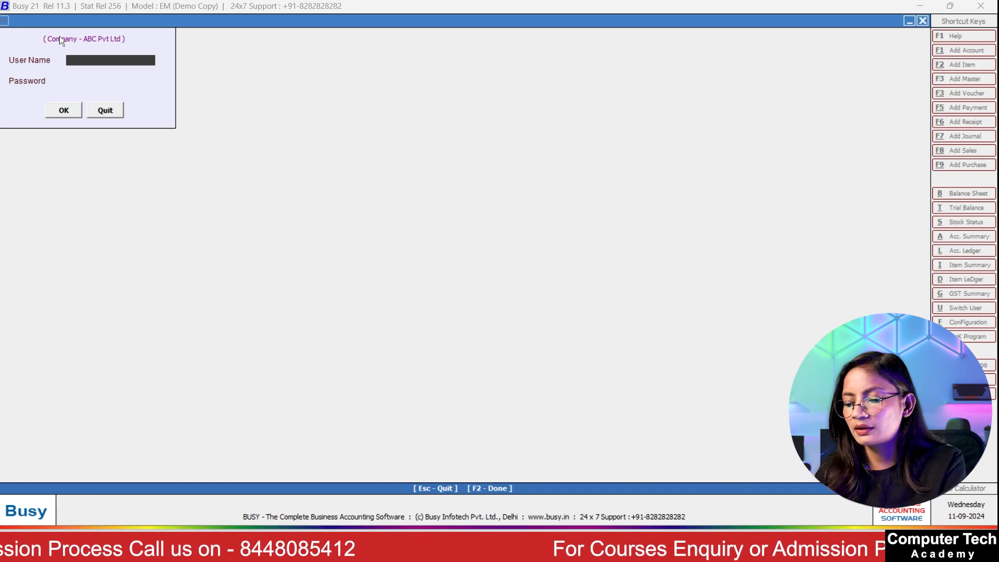
Step: Log in with the SuperUser name and password to load the company
text(Bus)
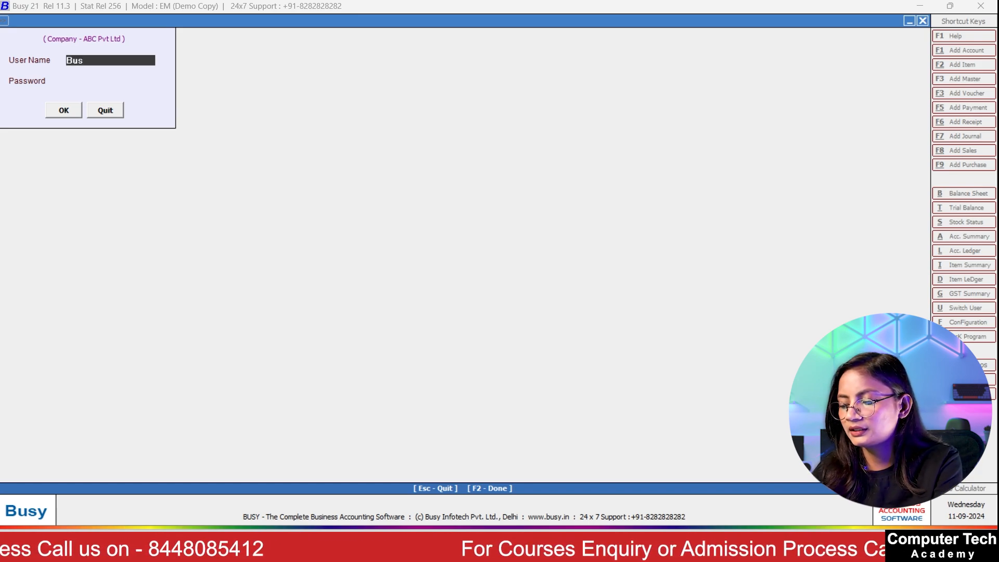
text(y)
key(Return)
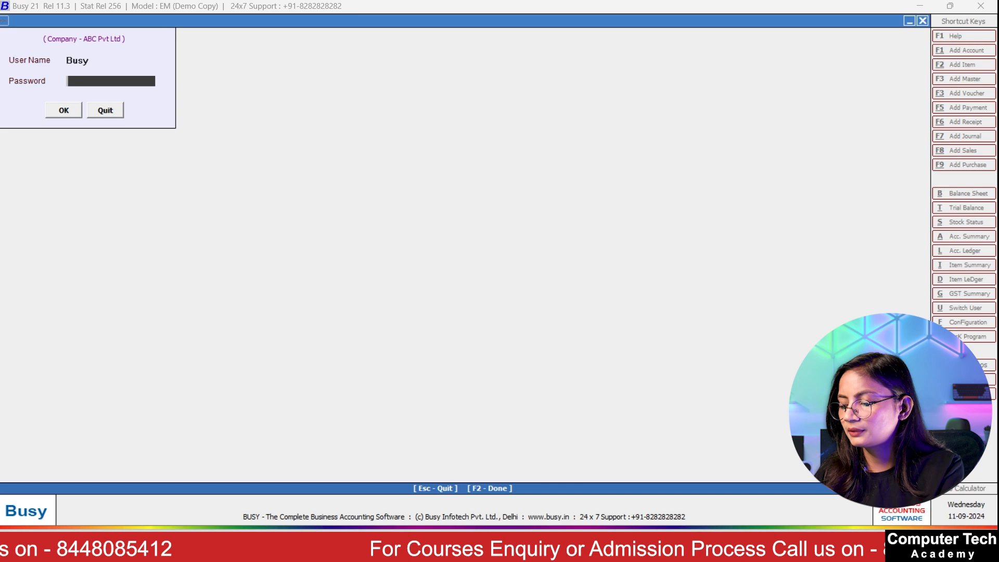
key(Return)
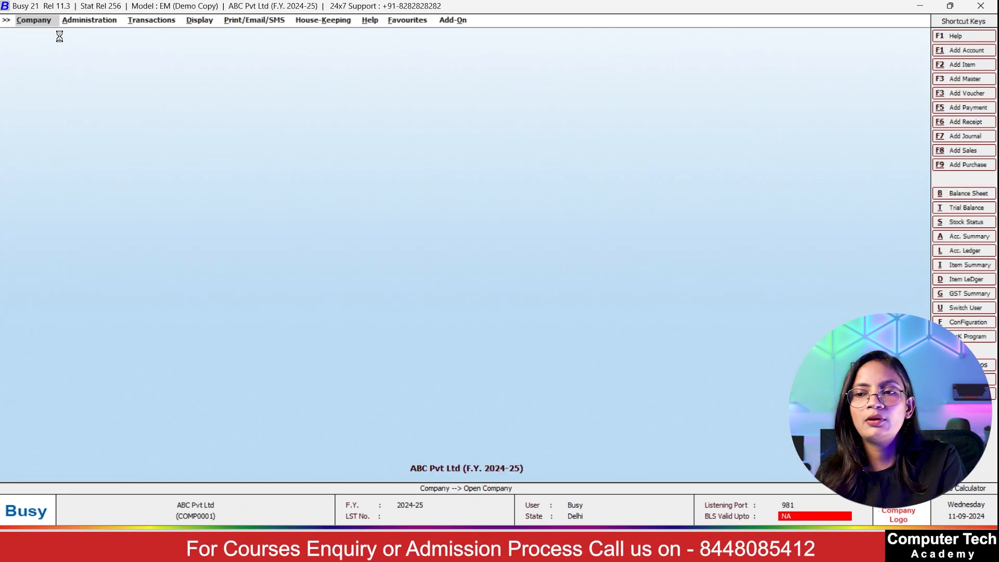
Step: Close the open company and select ABC Pvt Ltd under Delete Company/Single F.Y
click(29, 19)
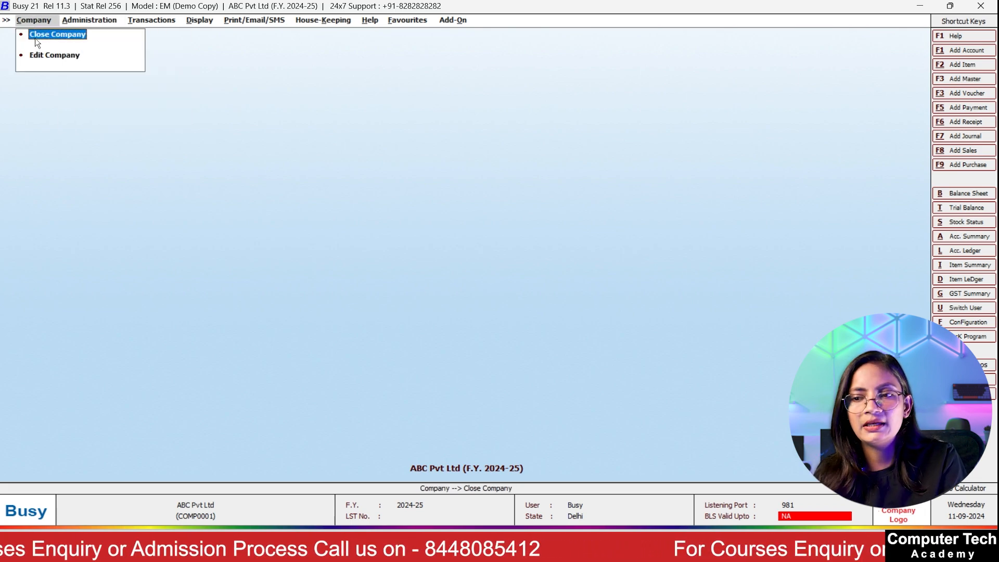
click(37, 33)
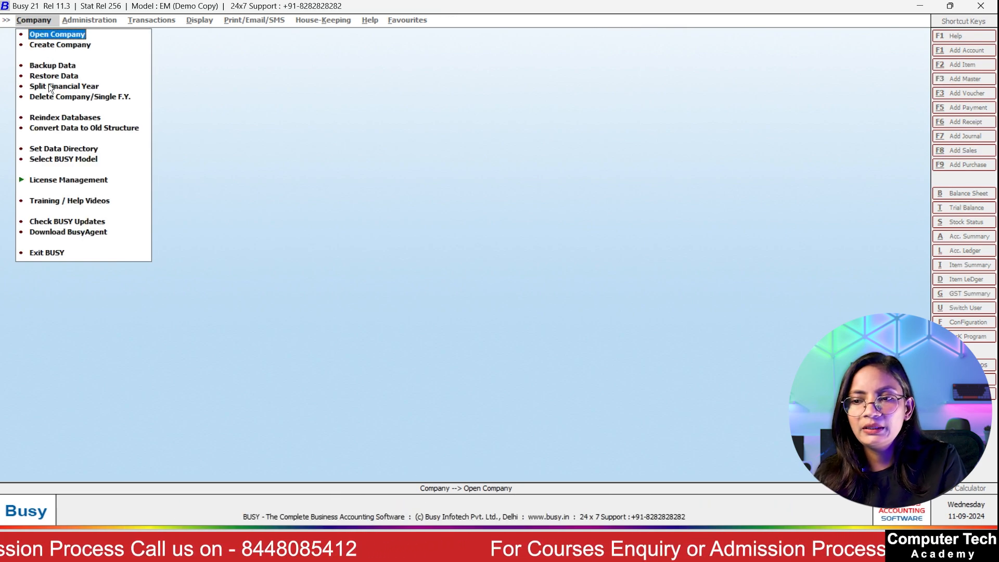
click(86, 98)
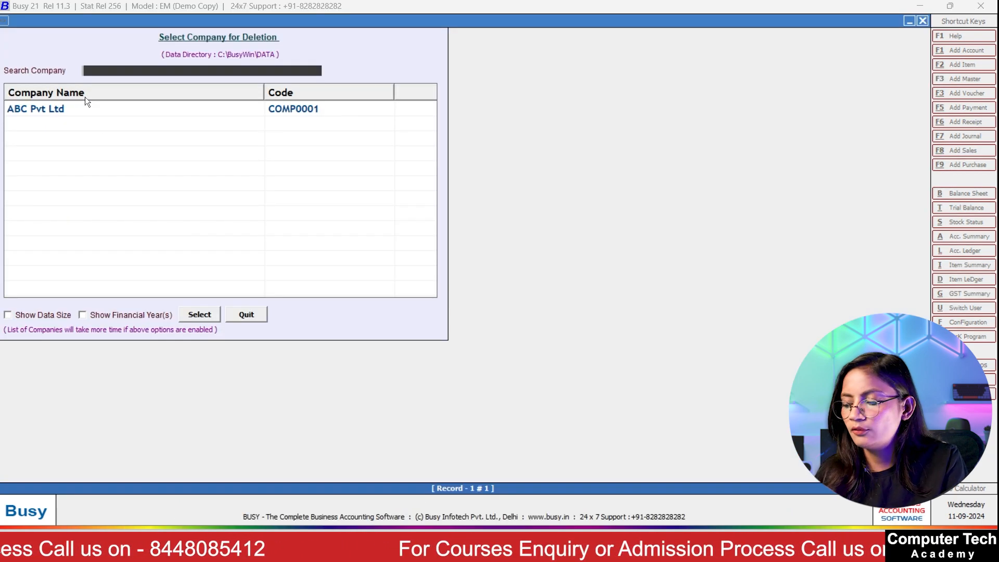
click(92, 111)
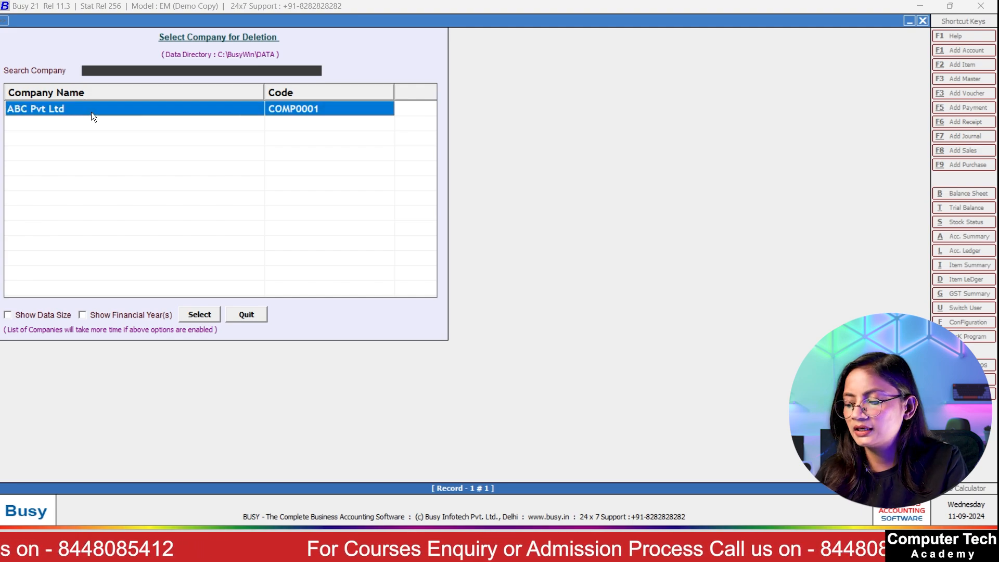
key(Return)
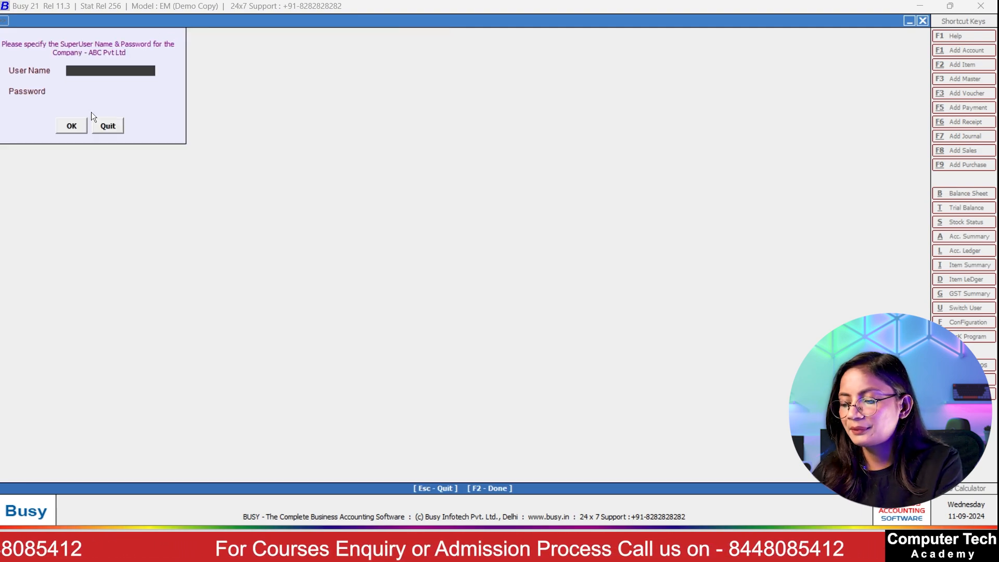
Step: Enter the superuser credentials and choose Complete Company deletion, confirming with Yes
text(Busy)
key(Return)
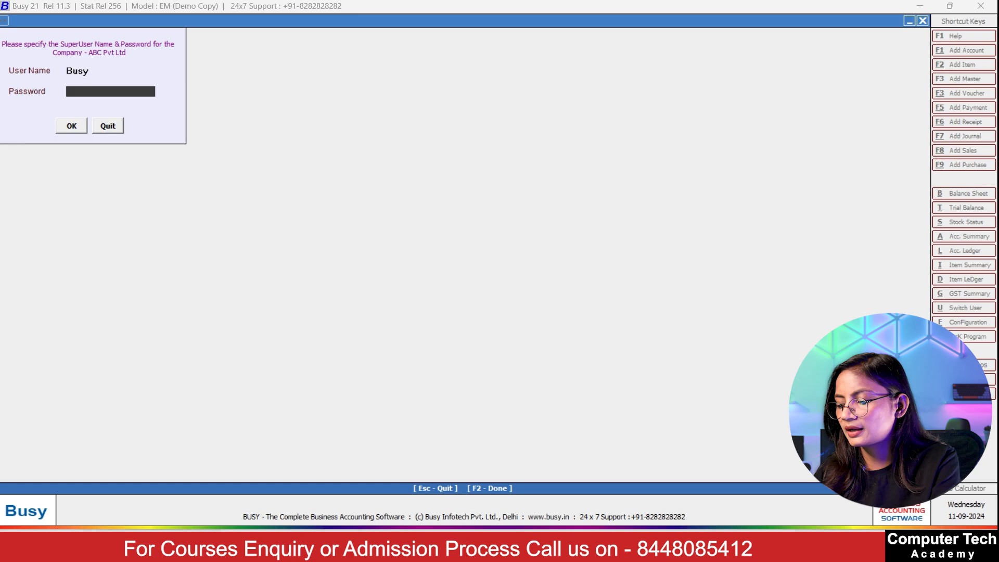
text(**)
key(Return)
key(Return)
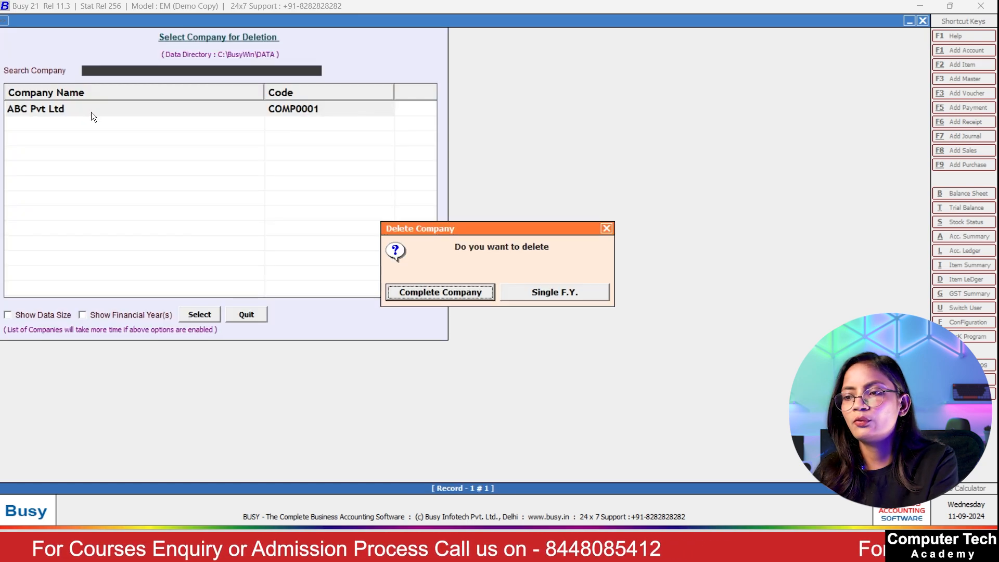
click(446, 294)
click(530, 299)
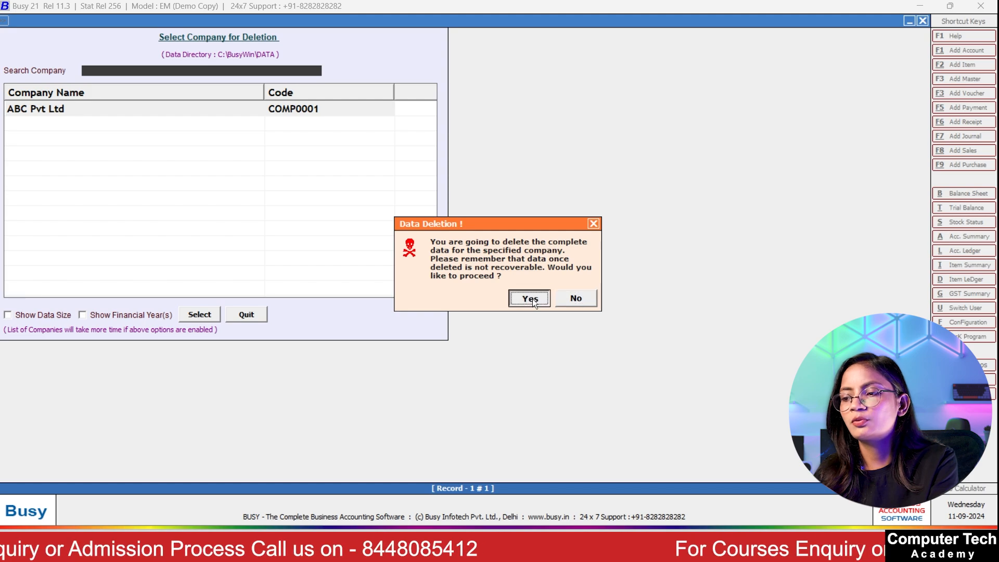